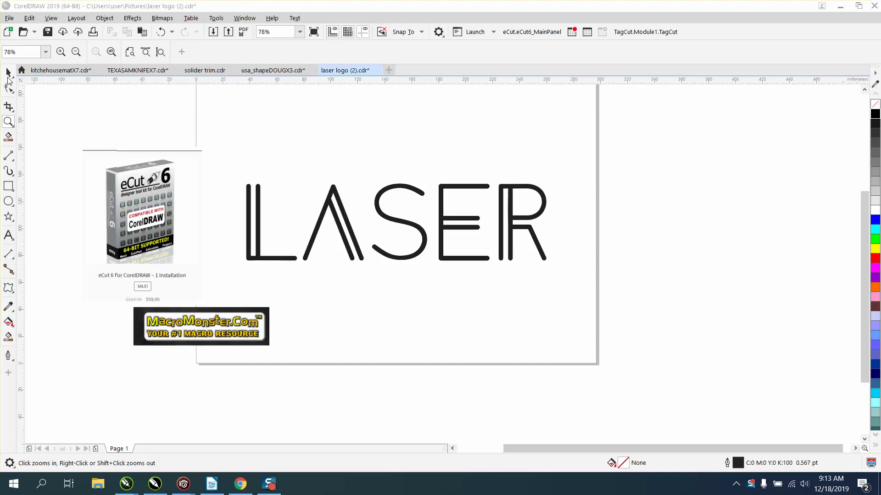
Deselect everything and set the horizontal and vertical duplicate distances to 0 mm
click(8, 73)
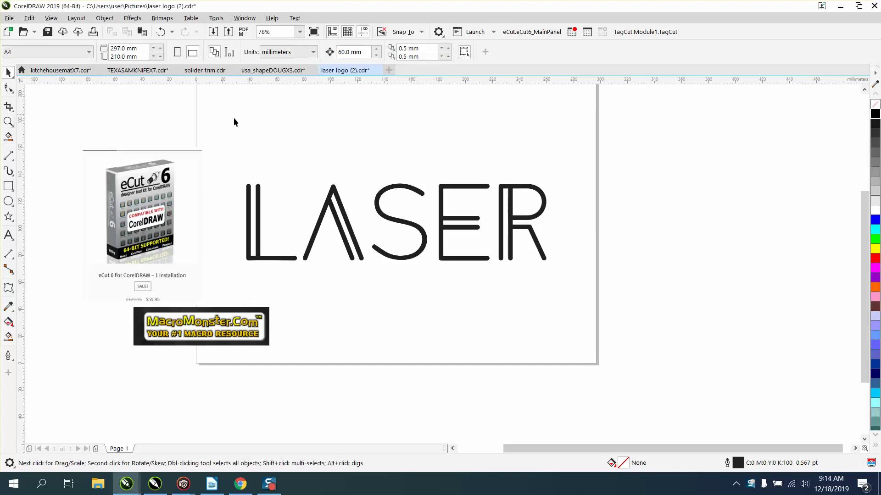
click(389, 190)
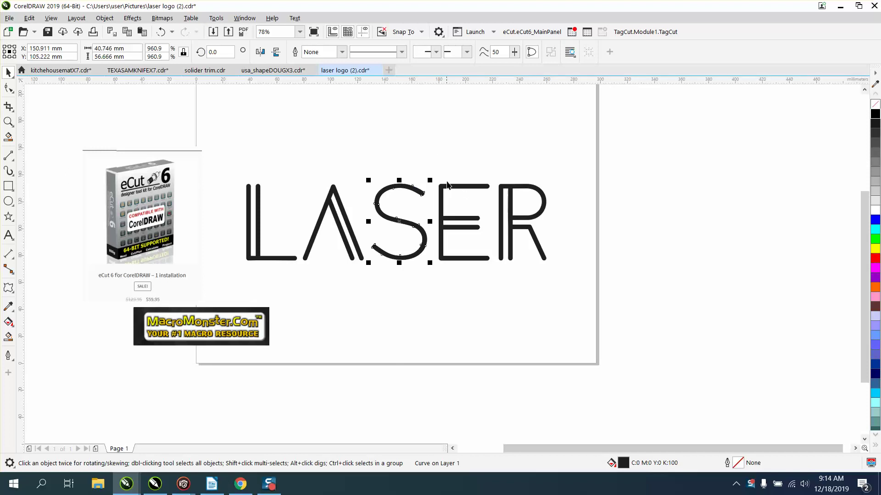
click(435, 142)
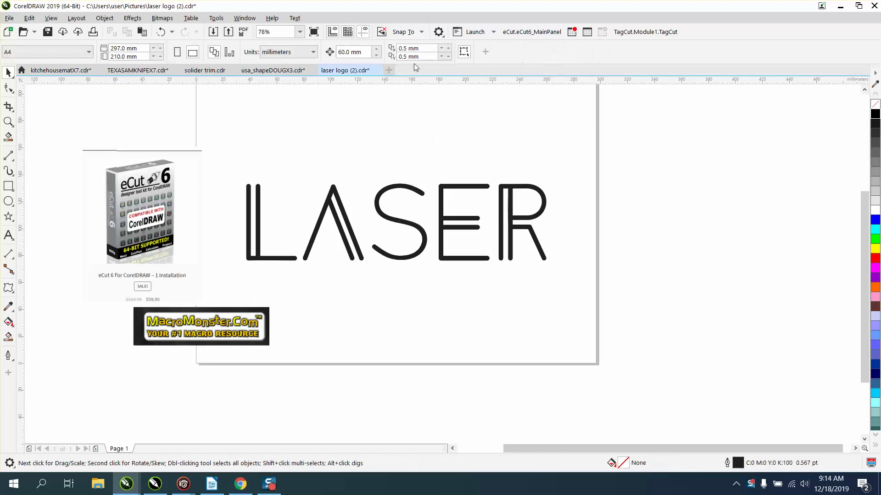
click(409, 48)
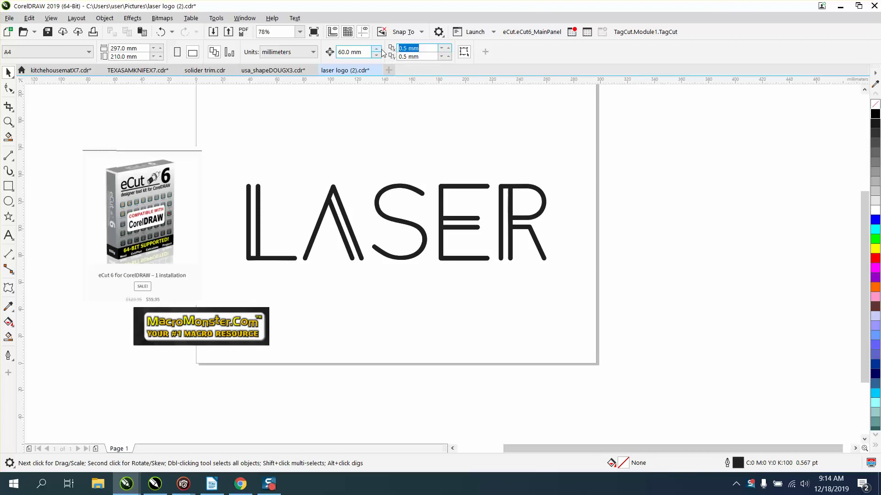
text(0)
key(Tab)
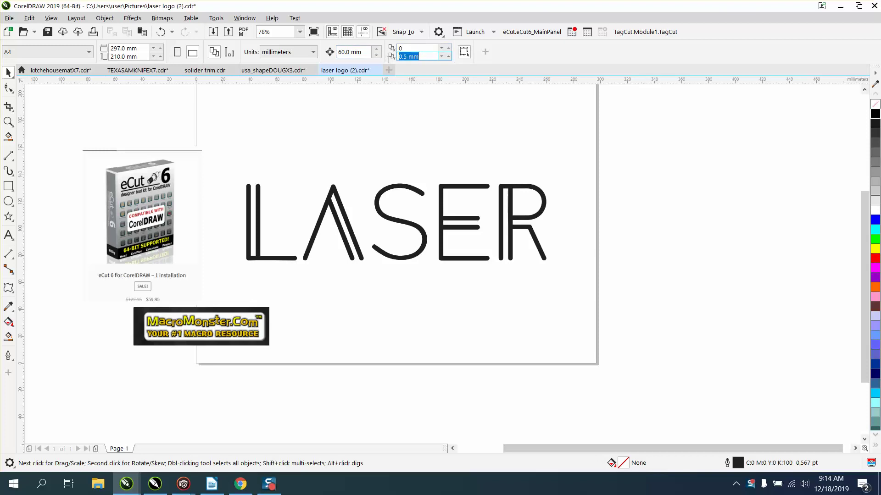
text(0)
key(Return)
Duplicate the S and E letters and move the copy up above LASER
drag(446, 264, 501, 274)
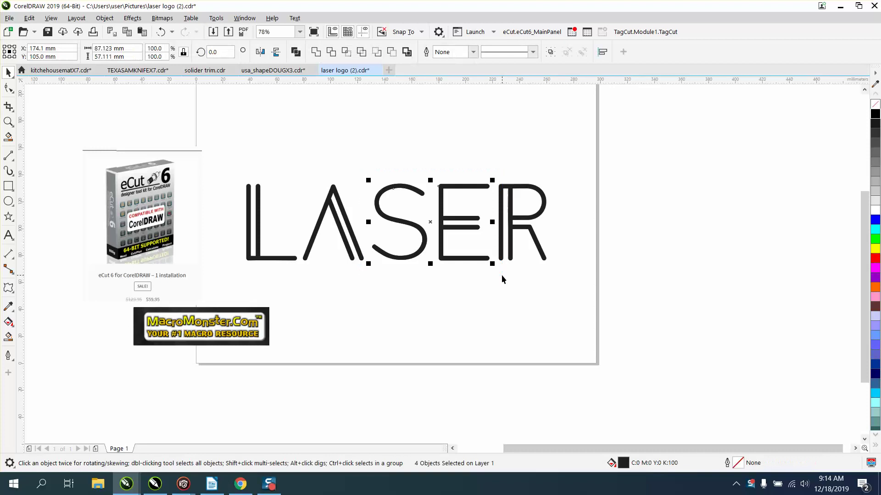
key(ctrl+d)
key(Up)
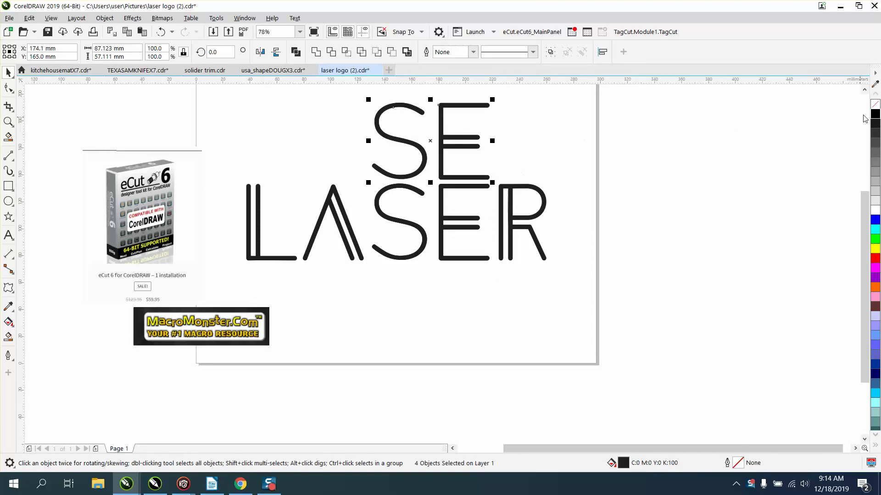
Give the copied S and E no fill and a black outline, and zoom in on them
click(875, 104)
right_click(874, 115)
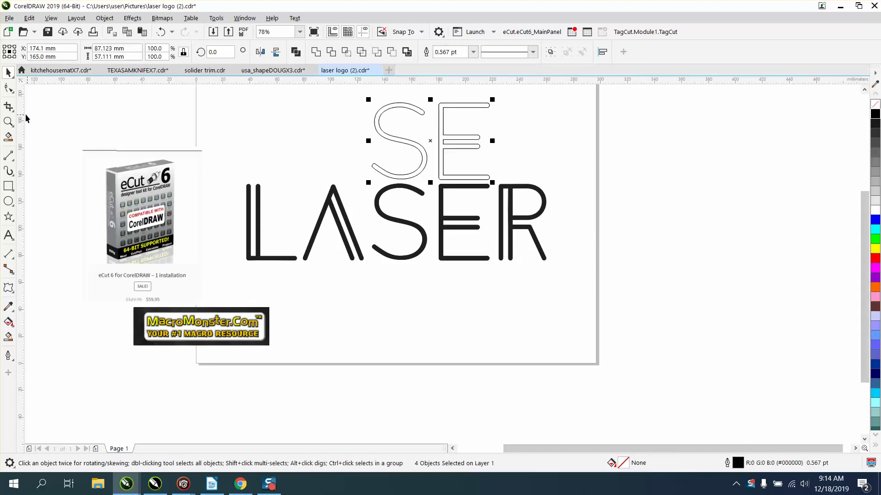
key(z)
drag(368, 103, 551, 205)
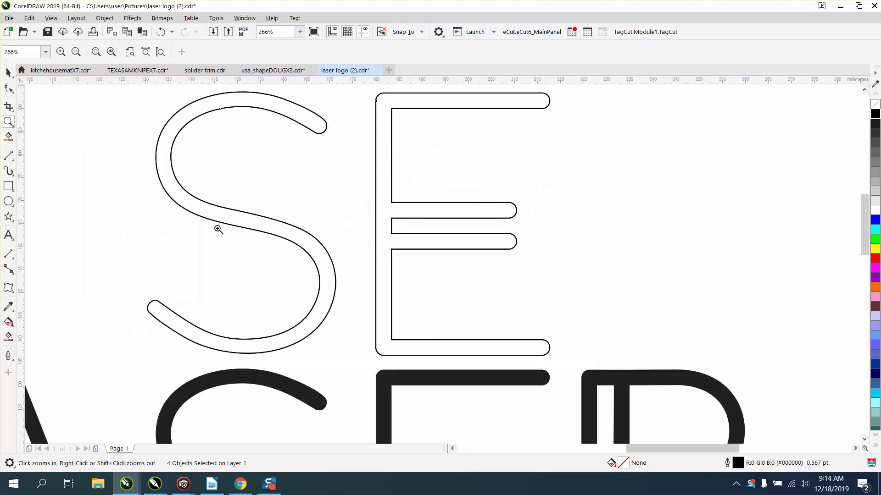
Add parallel dimensions across the E's vertical stroke and top bar (3.39 mm)
click(12, 256)
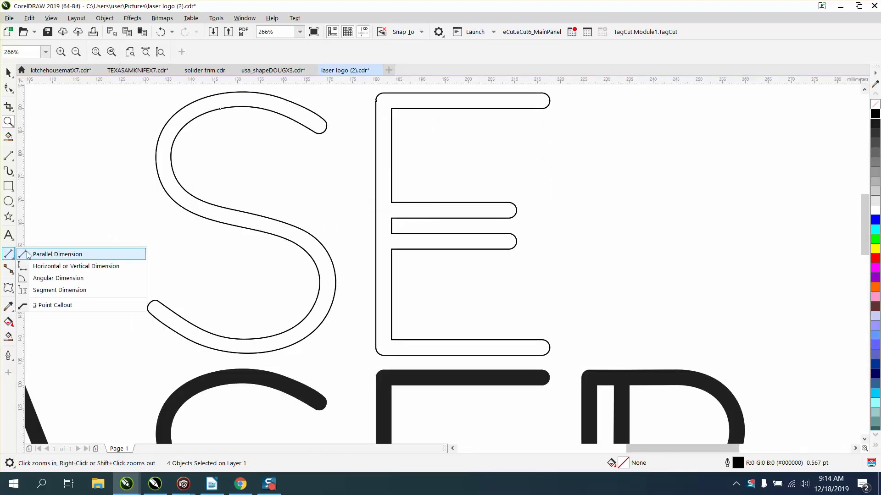
click(57, 254)
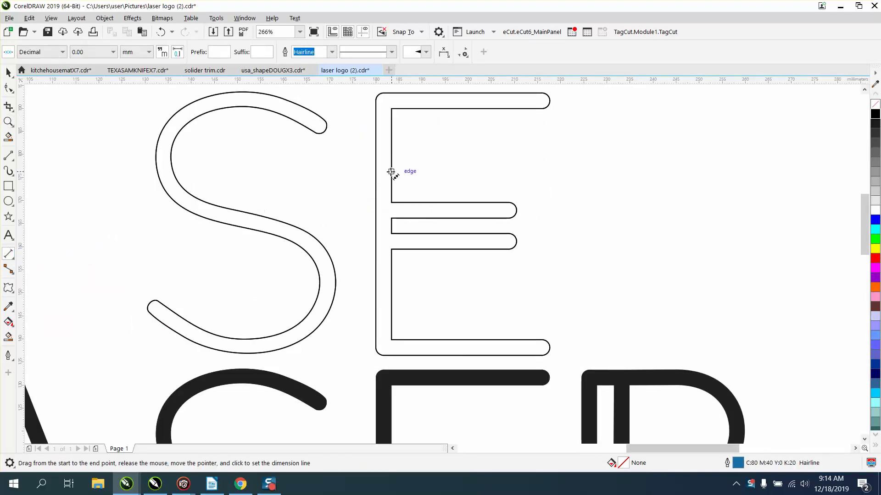
drag(391, 173, 377, 172)
click(378, 160)
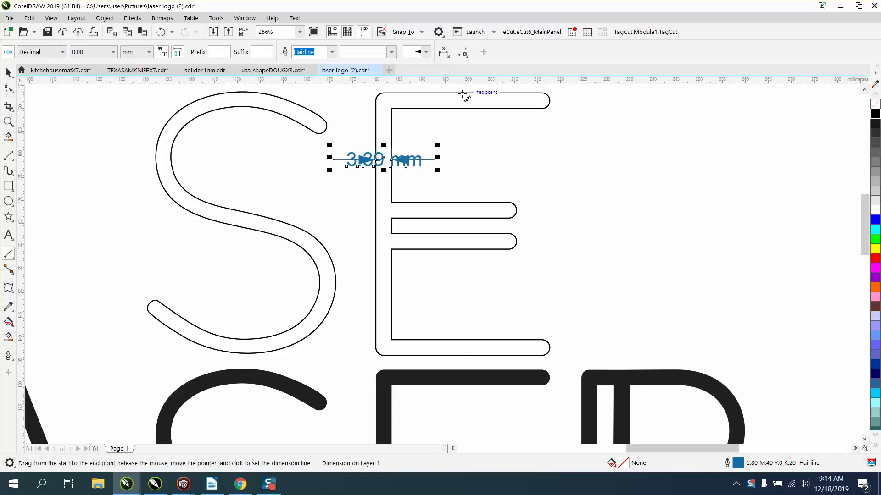
drag(463, 94, 465, 108)
click(471, 110)
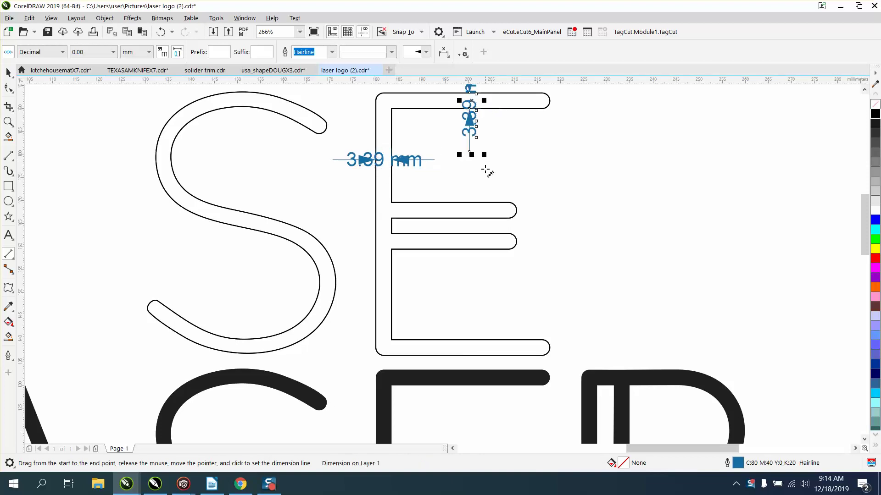
Dimension the S stroke at its upper end and upper-left curve (3.54 mm)
drag(315, 114, 308, 126)
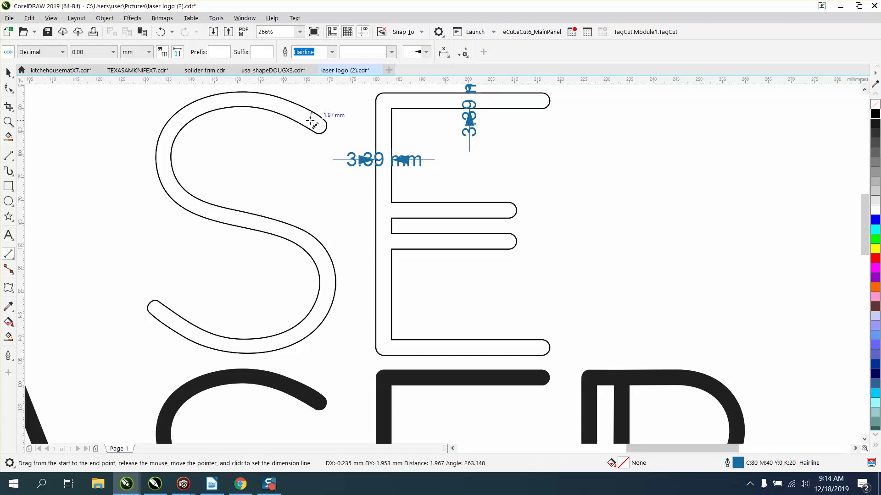
click(297, 124)
drag(220, 111, 227, 97)
click(251, 173)
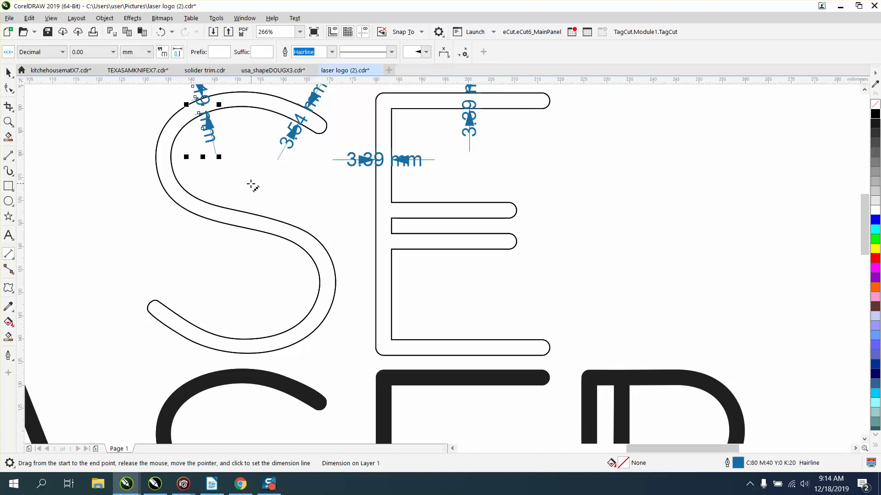
scroll(250, 185, down, 3)
click(9, 122)
click(280, 163)
right_click(227, 165)
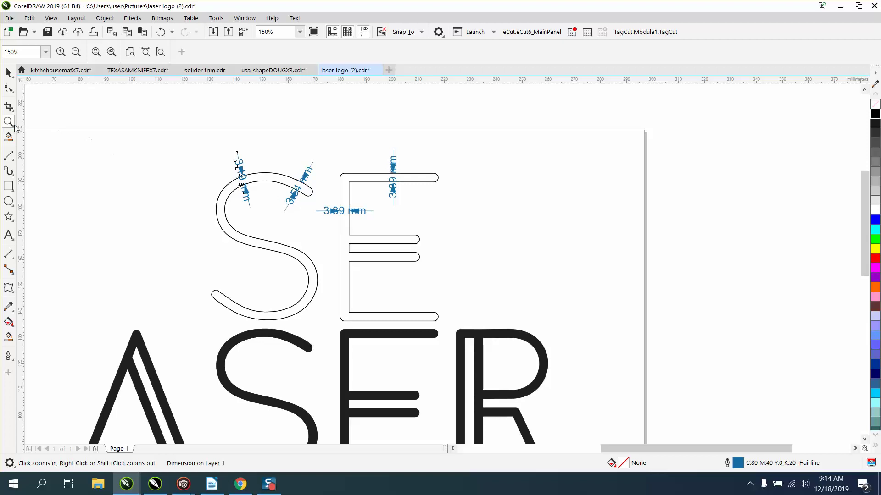
Dimension the stroke across the middle of the S (about 3.26 mm)
drag(230, 232, 325, 264)
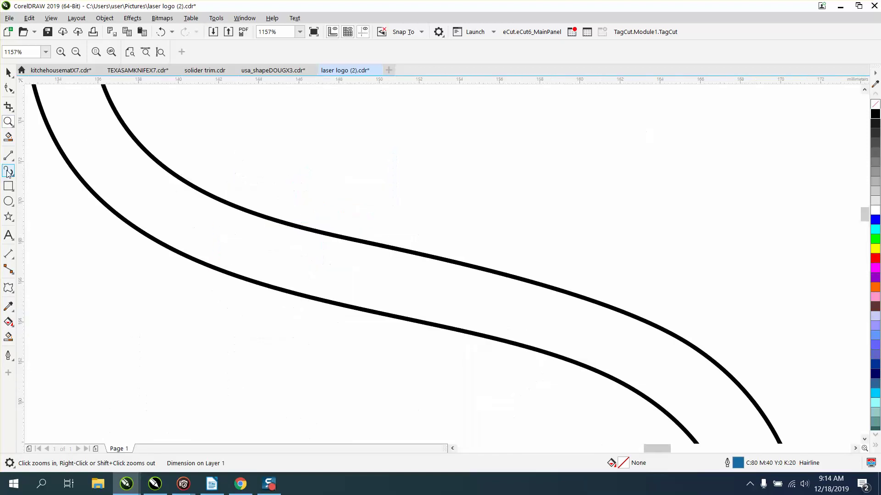
click(9, 253)
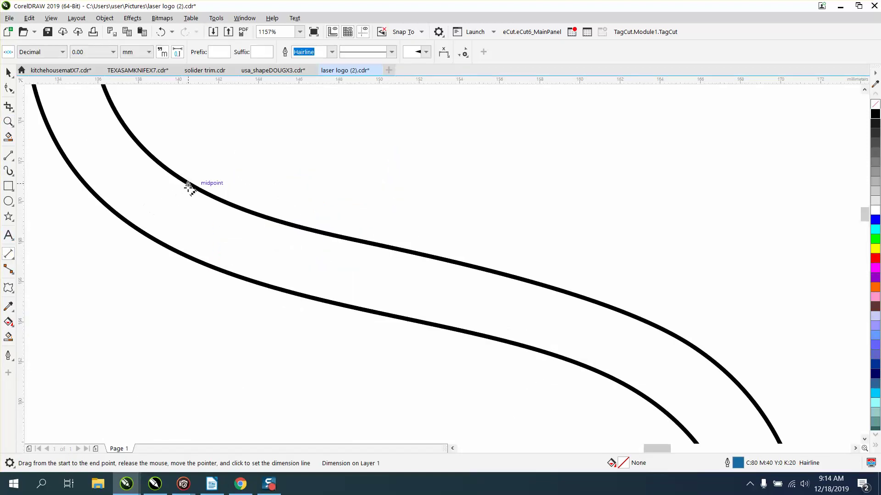
drag(190, 186, 151, 238)
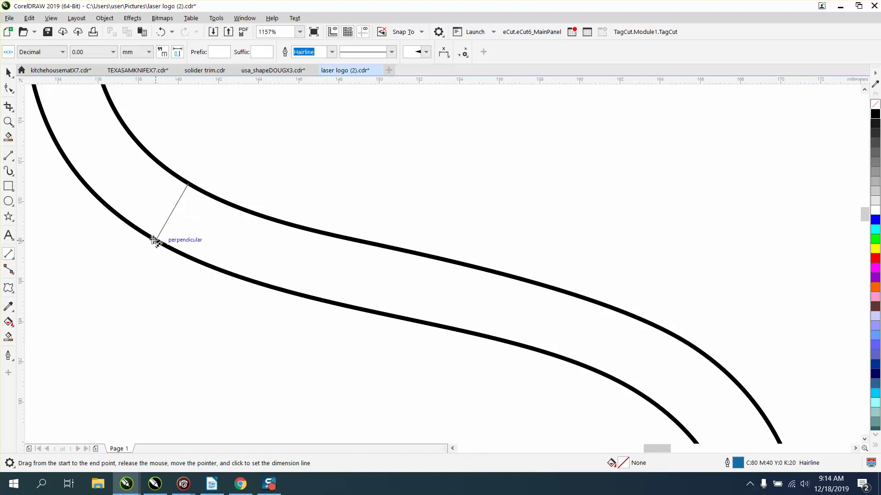
click(153, 239)
scroll(128, 220, down, 3)
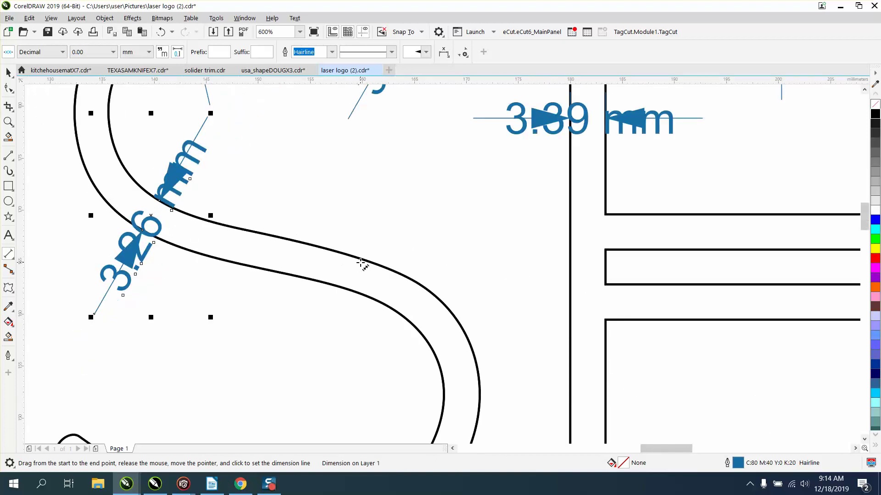
Replace an inaccurate second mid-S dimension with a perpendicular 3.20 mm one
drag(362, 260, 351, 290)
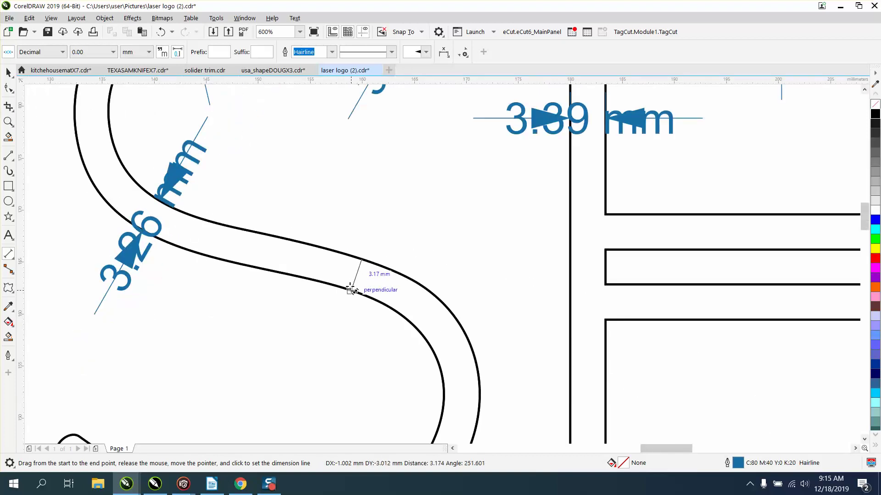
click(337, 283)
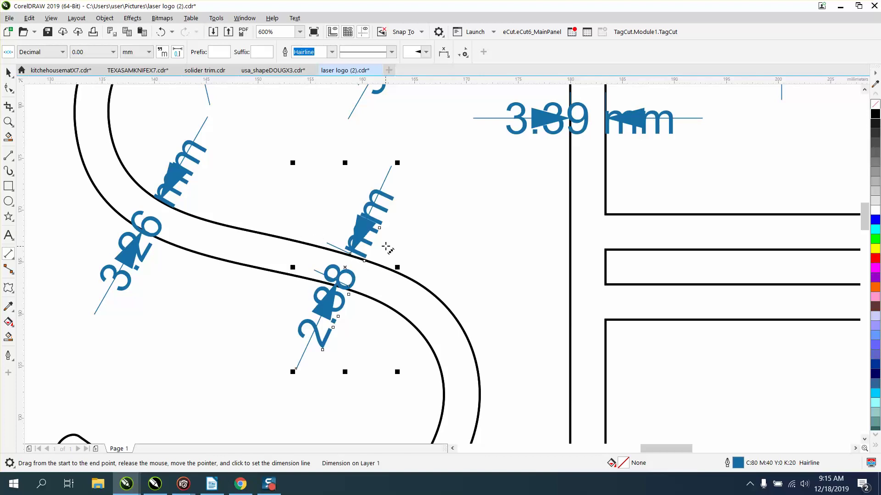
key(Delete)
drag(375, 265, 367, 295)
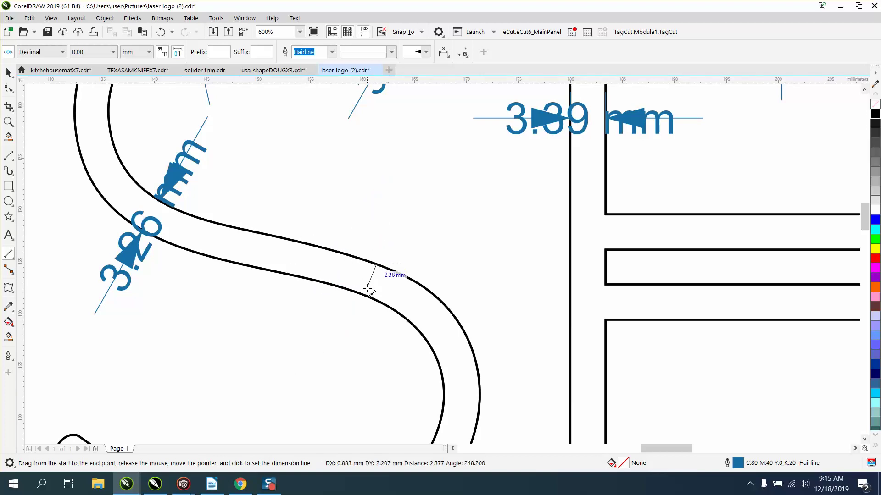
click(363, 292)
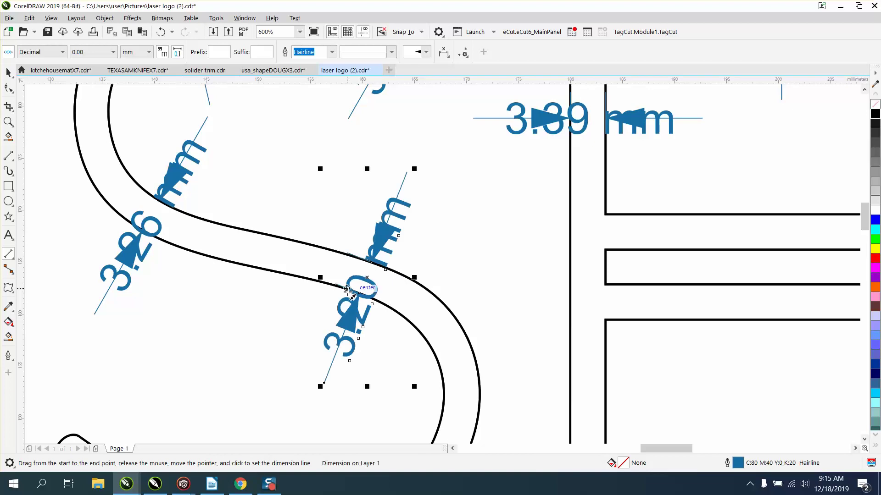
click(8, 72)
scroll(453, 251, down, 2)
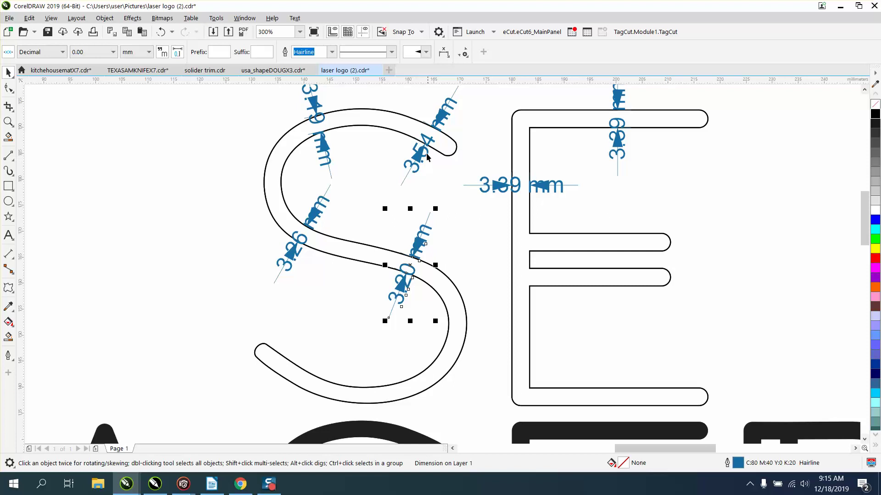
scroll(427, 156, down, 2)
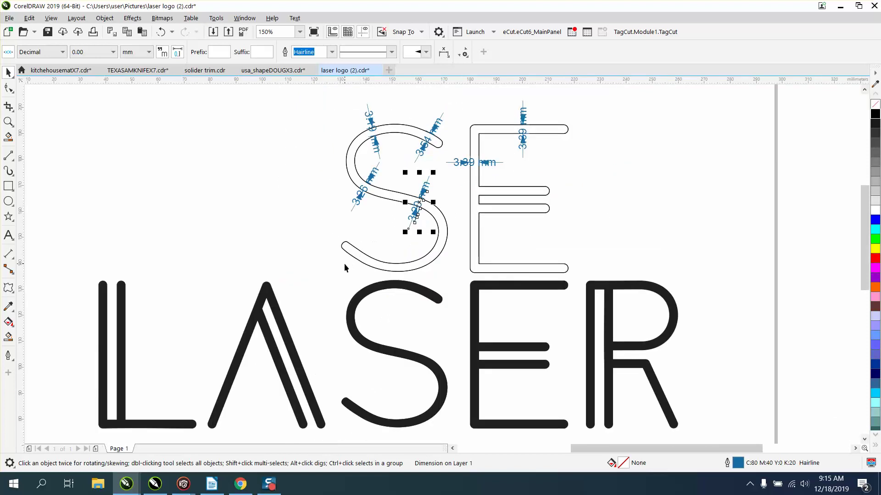
scroll(344, 267, down, 1)
Duplicate the LASER S below the logo with no fill and a thin black outline
drag(336, 256, 470, 349)
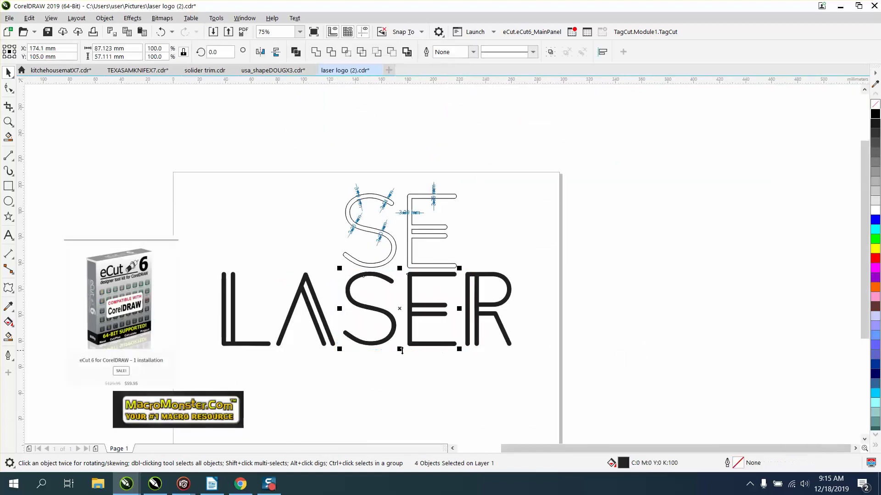
click(389, 342)
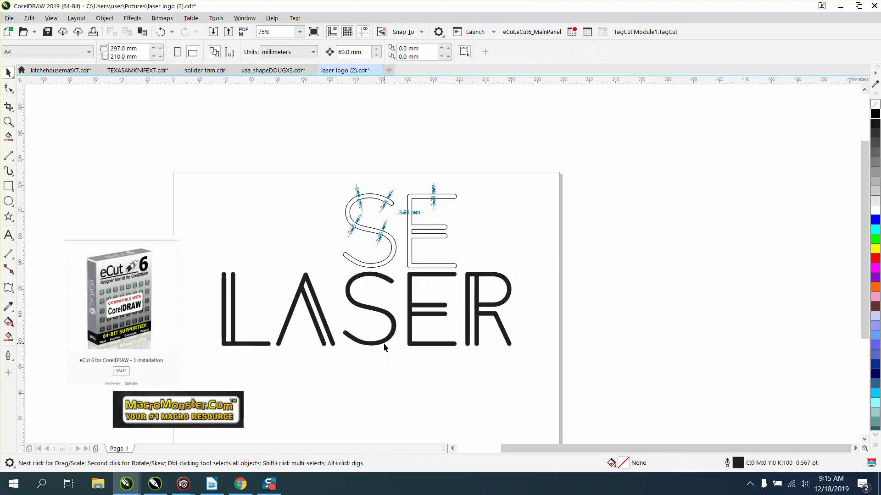
click(386, 342)
key(ctrl+d)
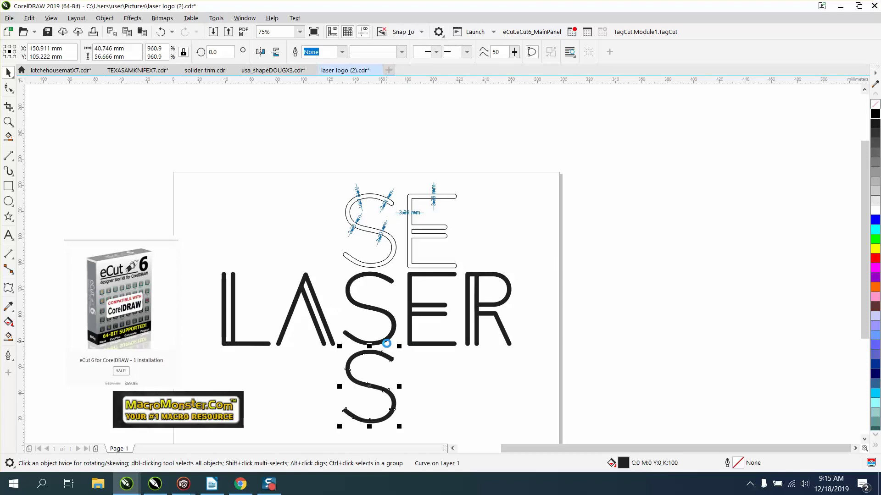
click(875, 104)
right_click(875, 114)
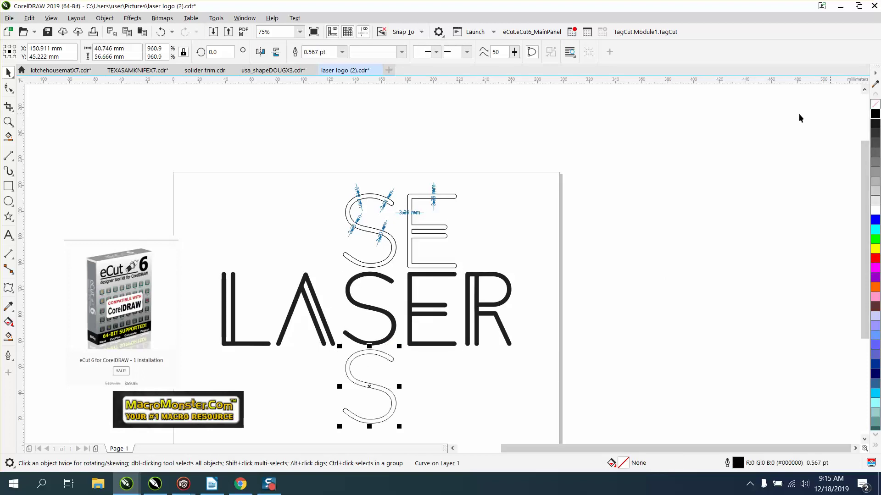
Apply a 1.6 mm inside contour to the lower S copy via Effects > Contour
click(128, 20)
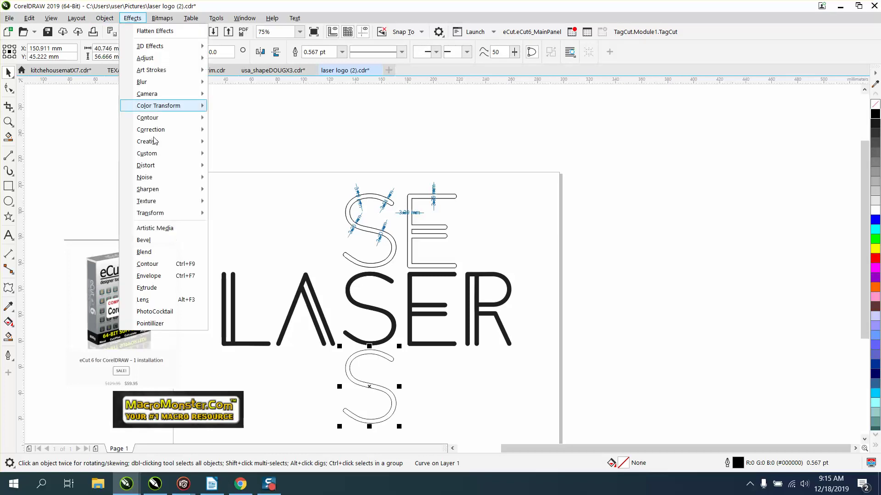
click(157, 265)
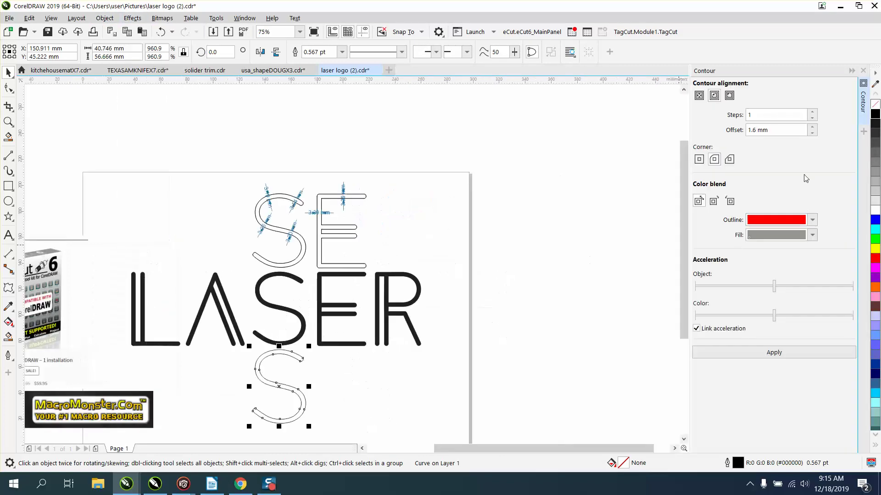
click(714, 96)
click(773, 358)
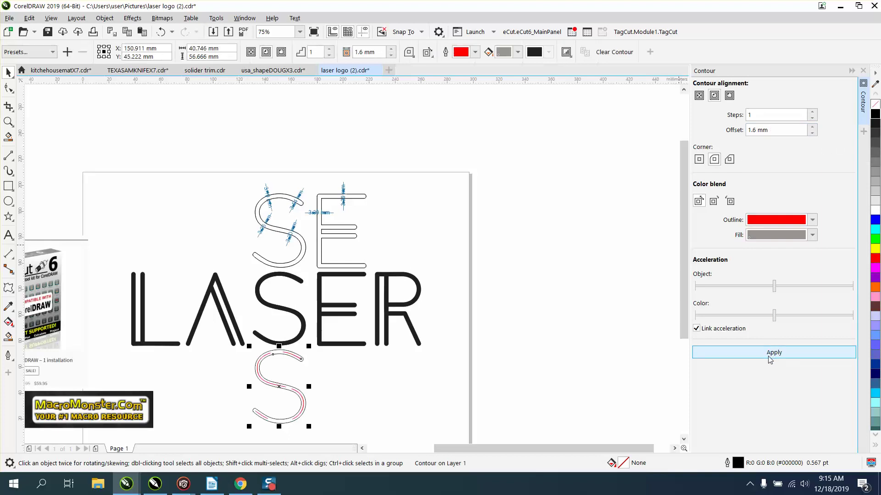
Inspect the contoured S close up, then undo the contour
click(9, 122)
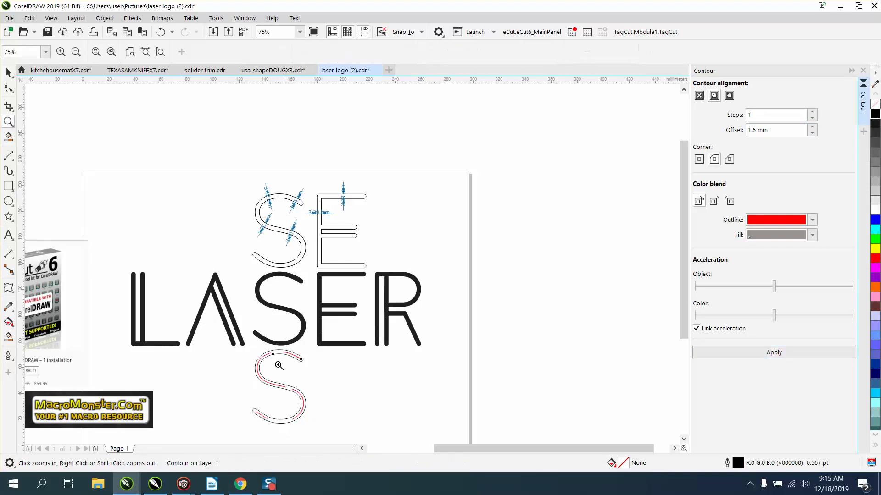
drag(269, 351, 330, 373)
right_click(274, 224)
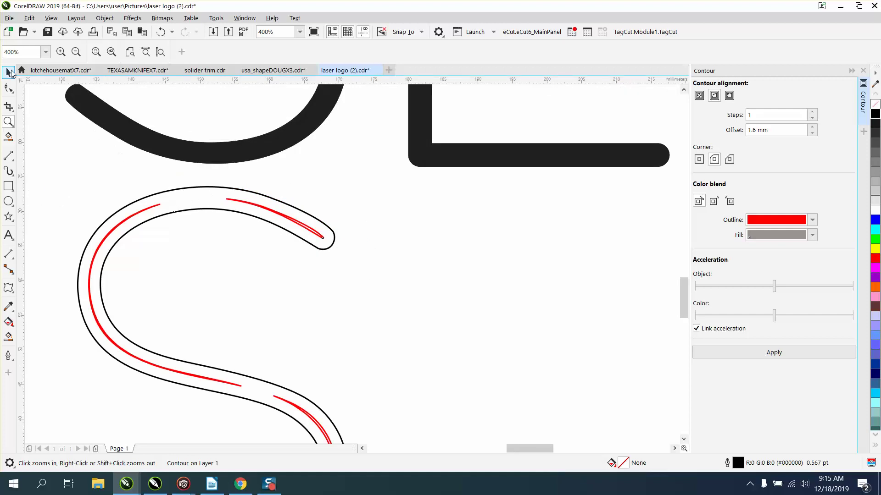
click(9, 73)
scroll(355, 211, down, 1)
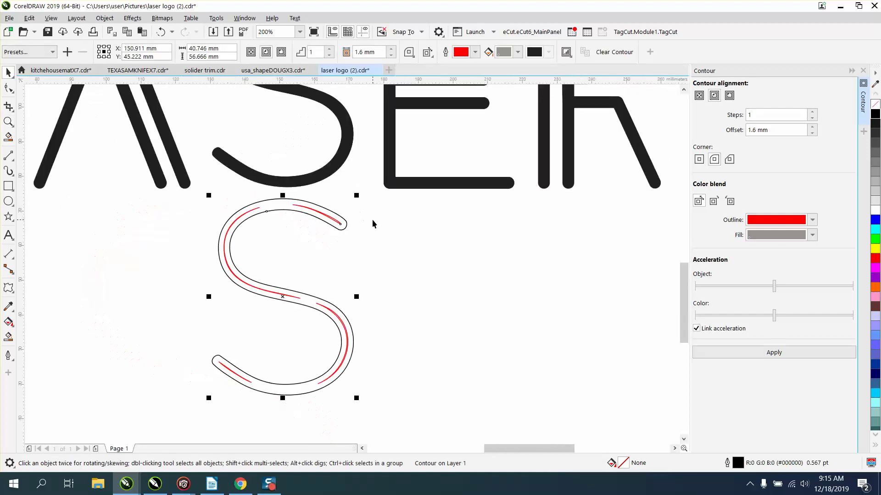
click(160, 32)
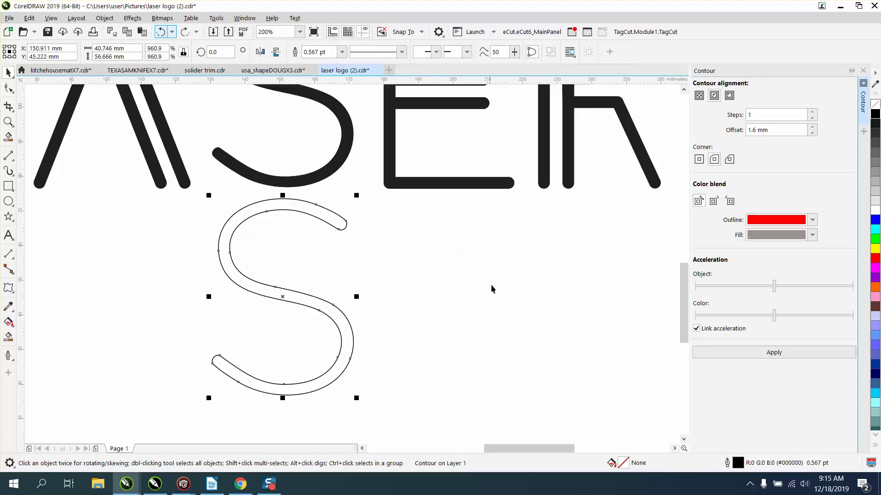
scroll(491, 289, down, 1)
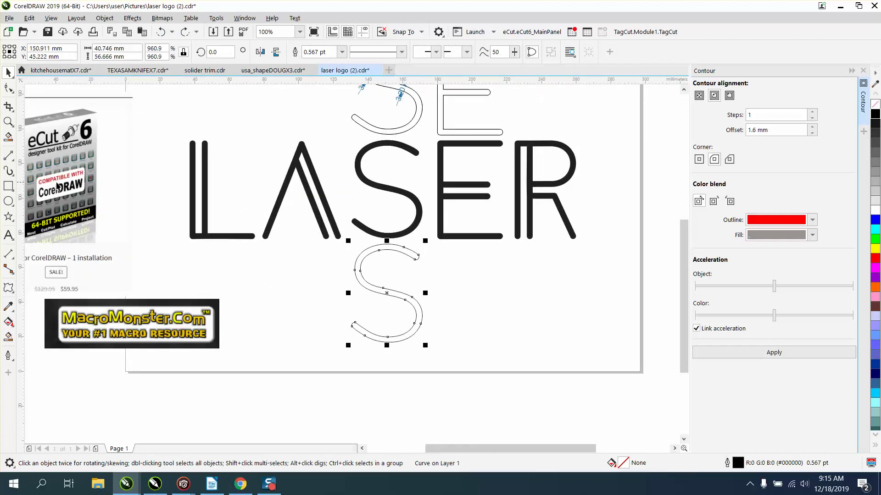
Generate a centre line through the lower S with eCut 6's Make center line
click(551, 32)
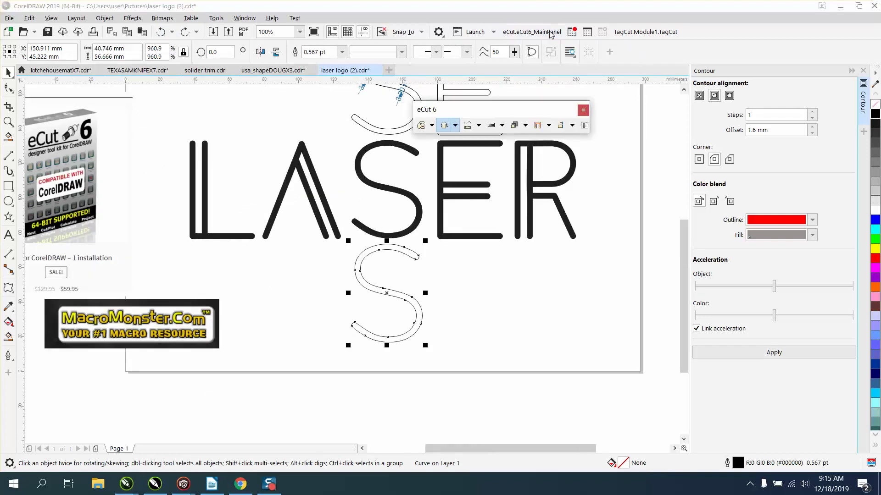
click(549, 125)
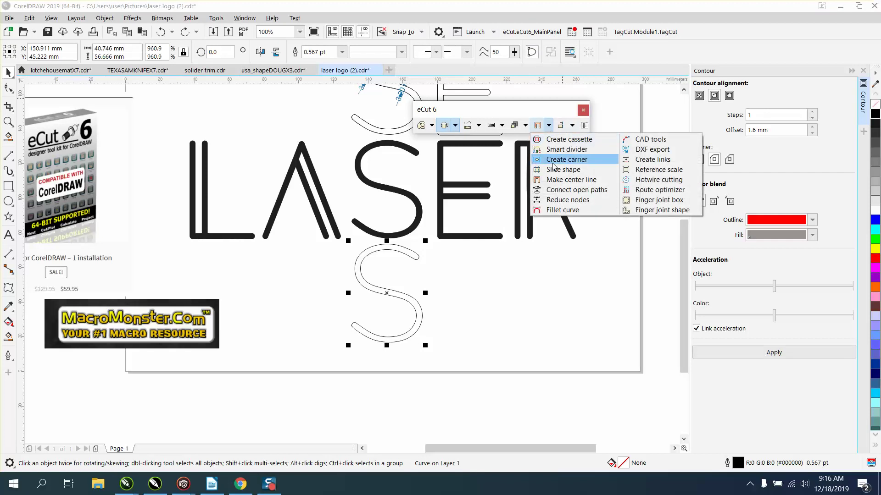
click(562, 182)
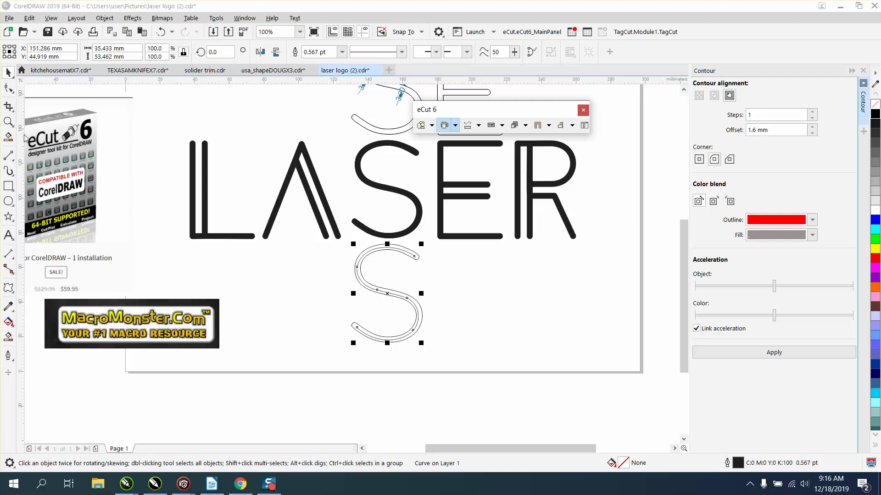
click(9, 122)
drag(338, 241, 534, 367)
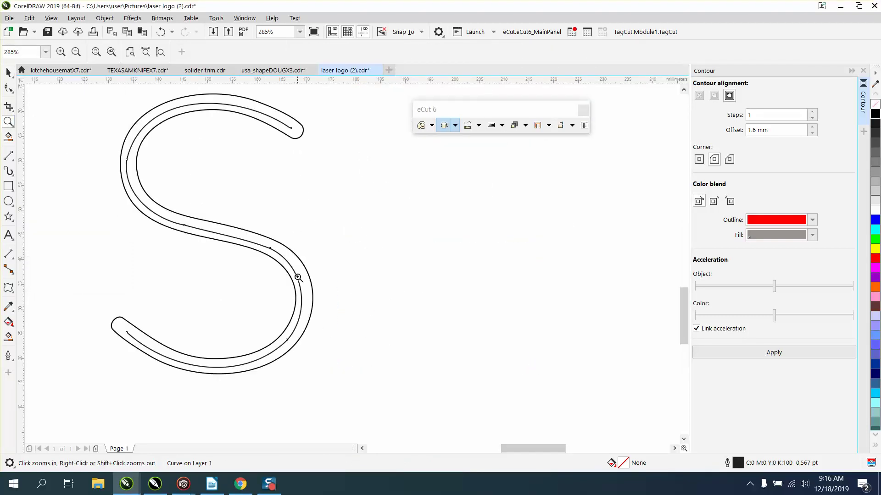
right_click(312, 293)
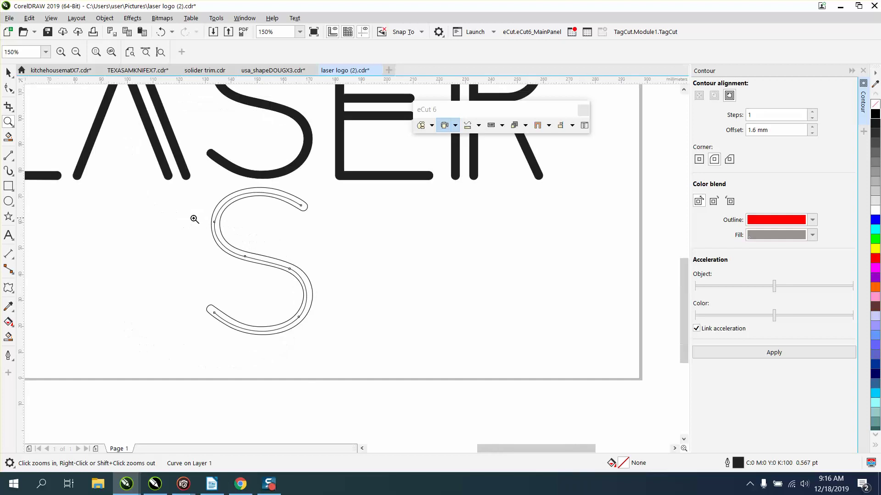
right_click(189, 213)
Delete the old S outline and centre the centre-line S horizontally
click(10, 74)
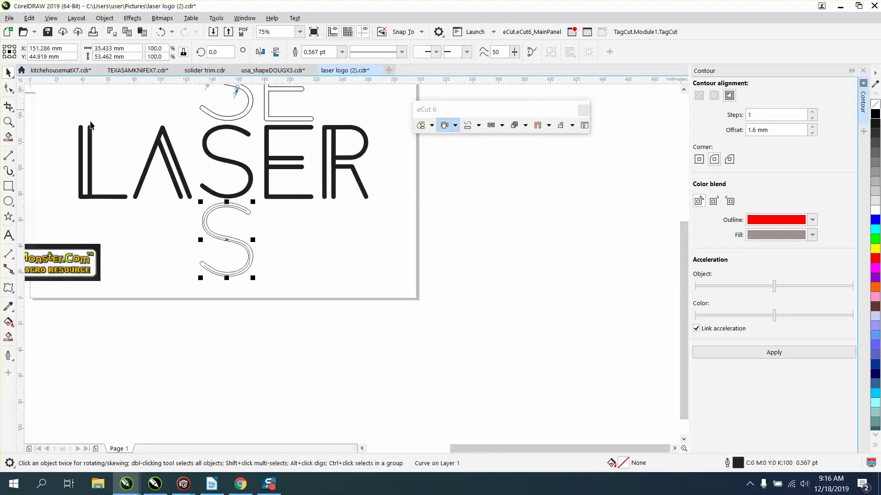
key(ctrl+d)
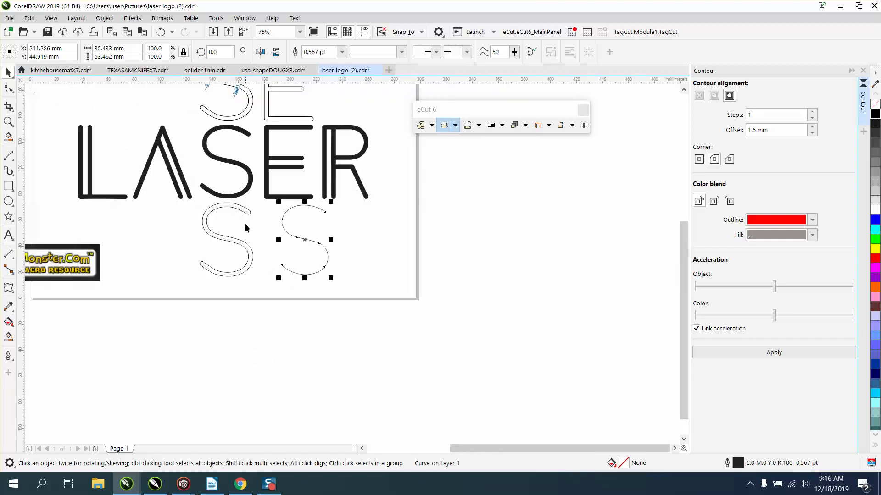
click(242, 213)
key(Delete)
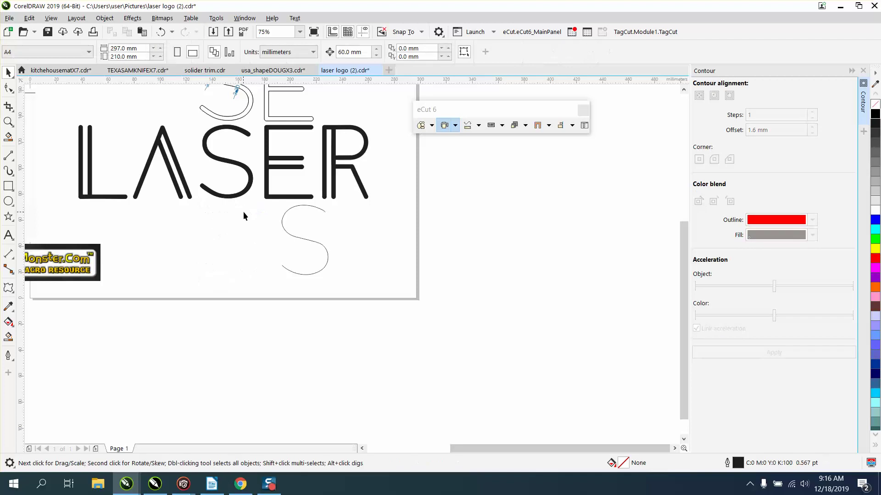
click(284, 231)
key(c)
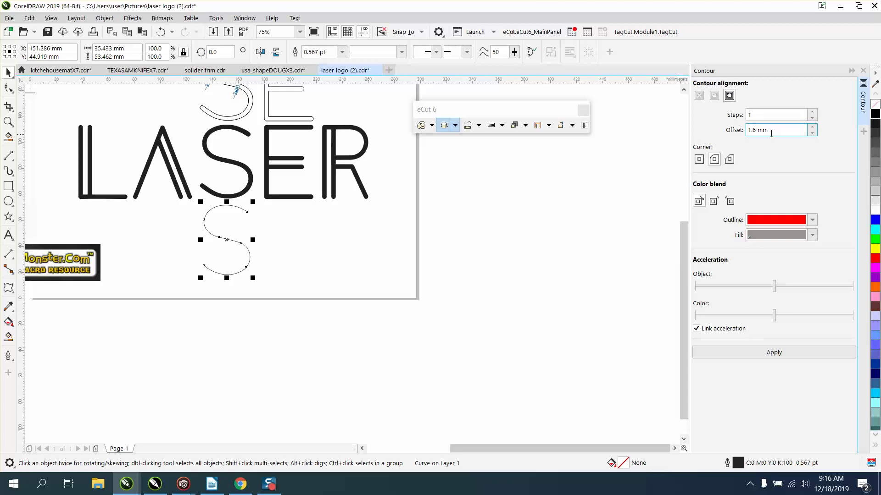
scroll(334, 147, down, 2)
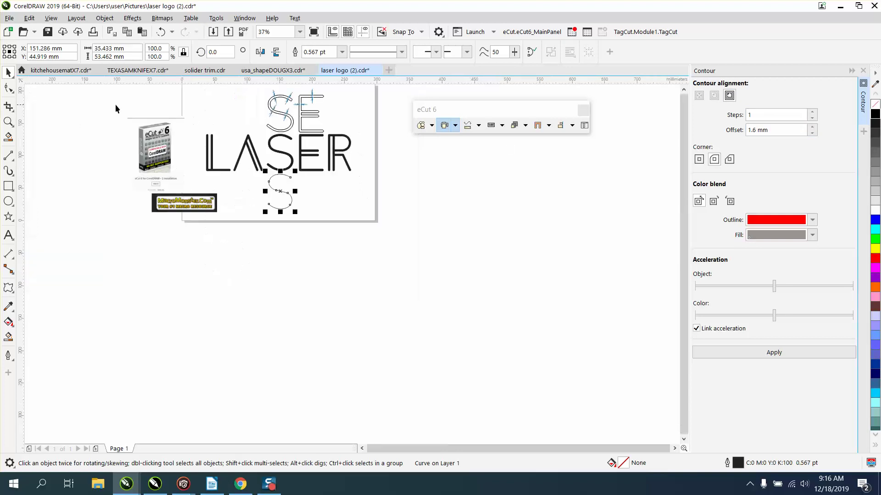
click(8, 122)
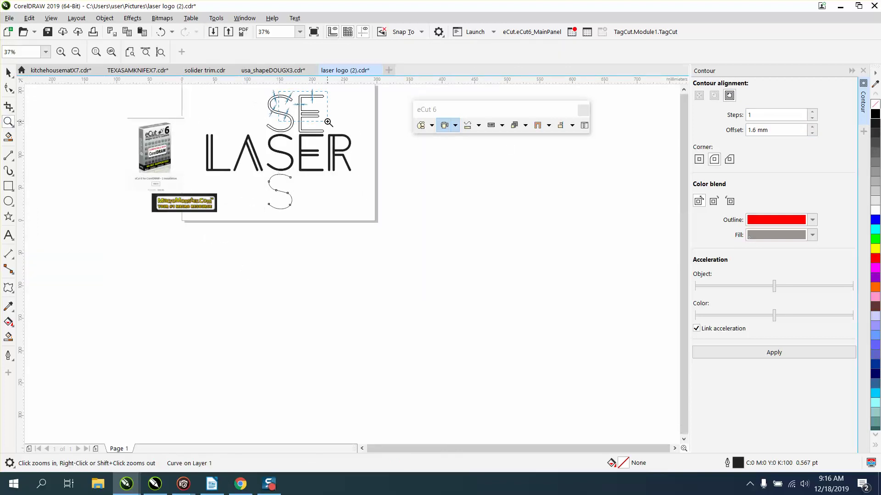
drag(278, 94, 323, 123)
scroll(328, 126, down, 2)
scroll(275, 121, down, 2)
scroll(202, 110, down, 2)
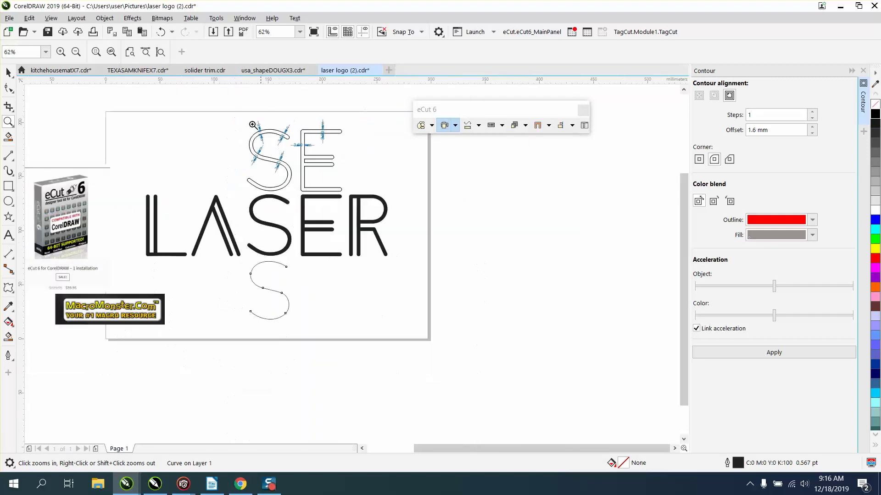
Work out 3.39 ÷ 2 = 1.695 in Calculator, then close it
key(XF86Calculator)
text(3.39)
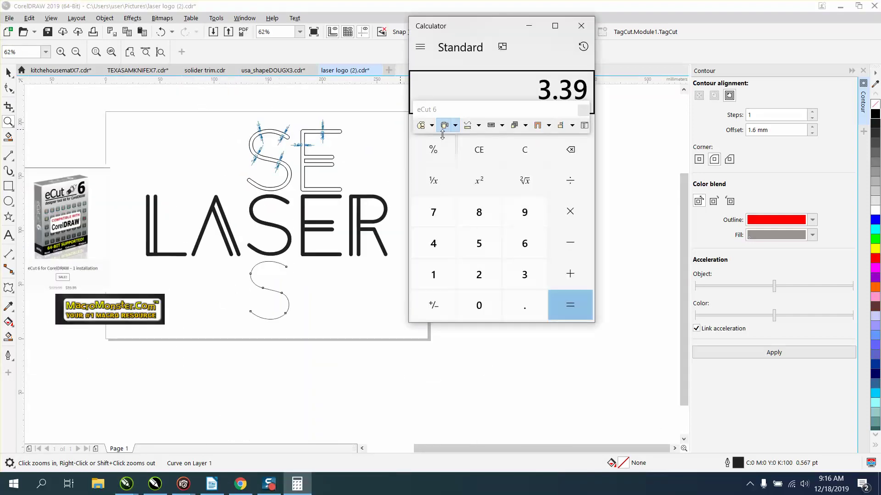
text( ÷ 2)
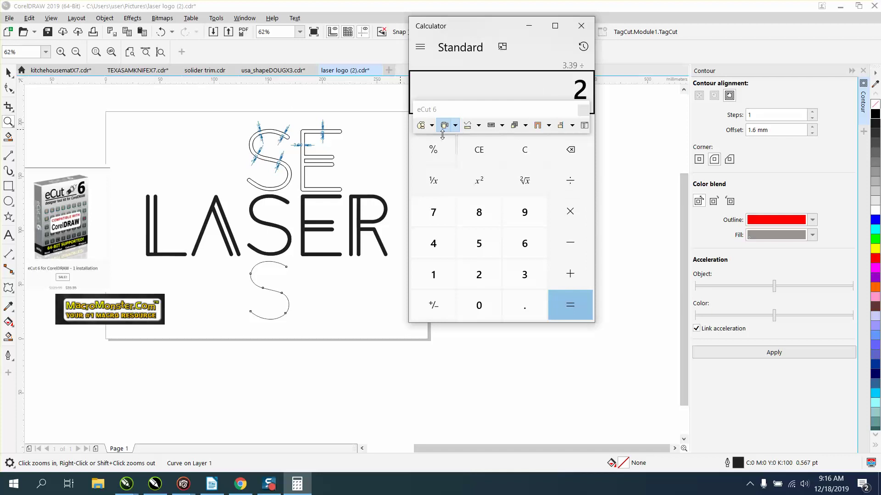
key(Return)
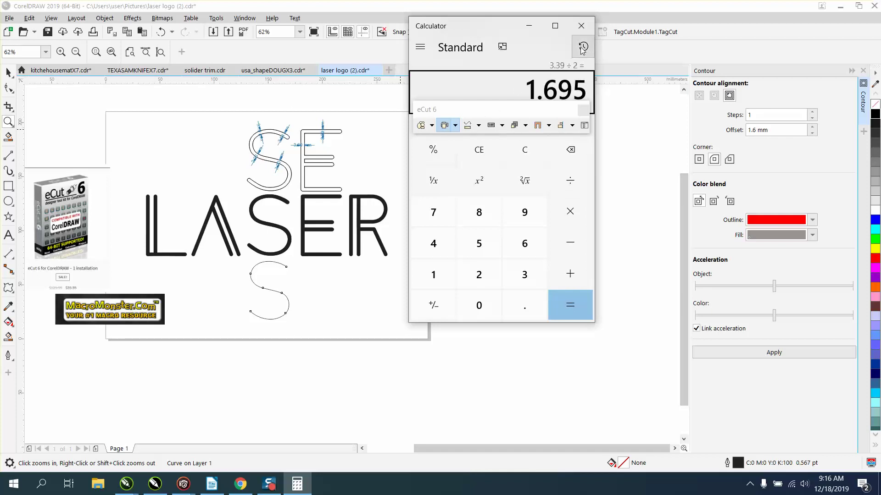
click(581, 26)
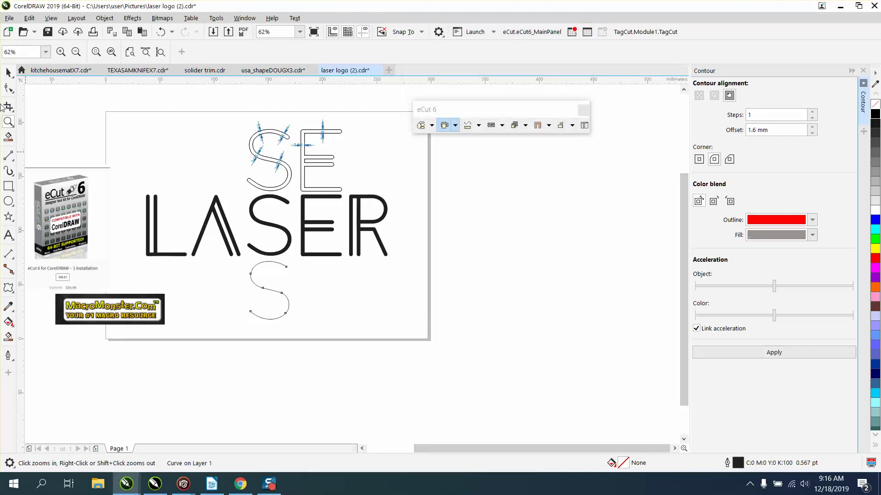
Apply a 1.695 mm contour offset to the centre-line S
click(9, 72)
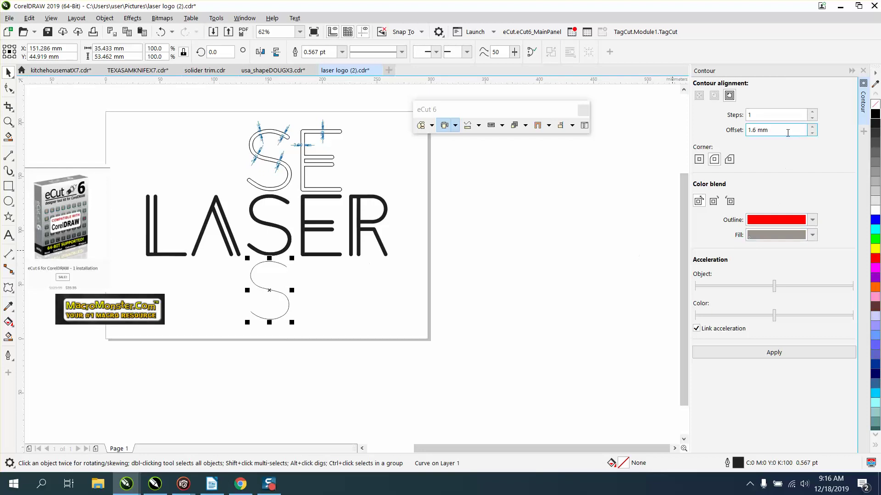
drag(791, 130, 711, 133)
text(1)
click(785, 353)
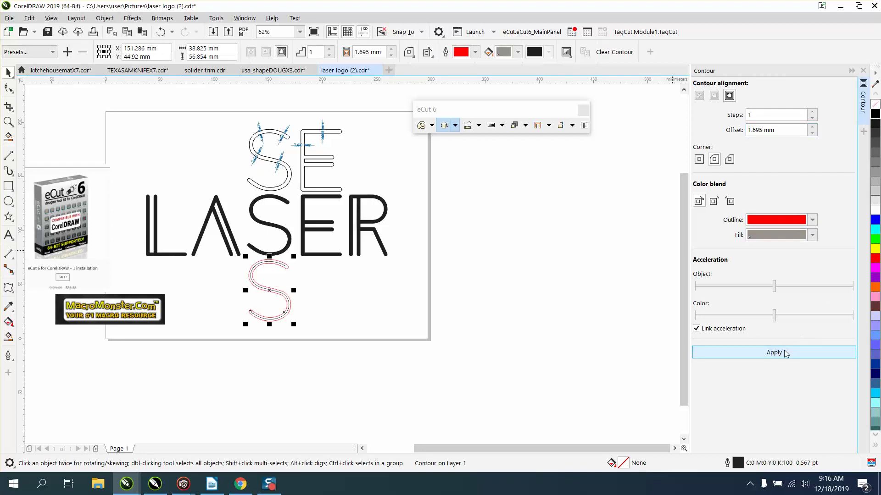
Break the contour apart from the S and move the old S down to the right
click(105, 18)
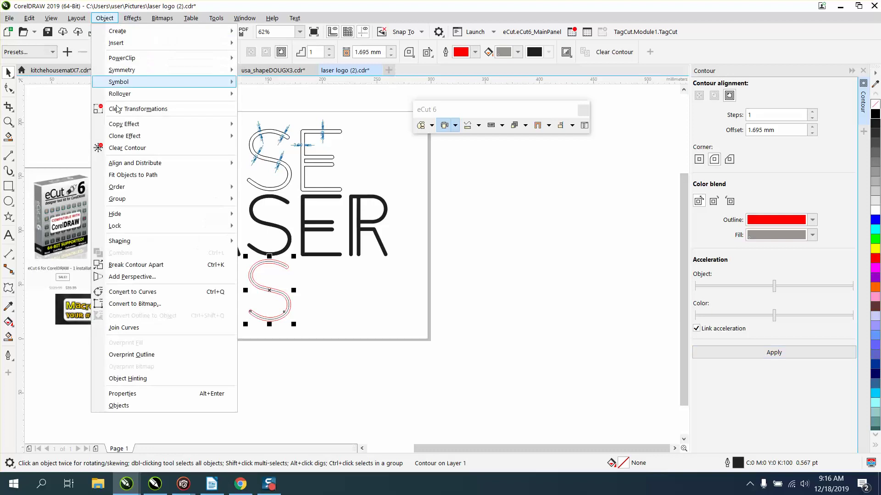
click(138, 265)
click(342, 299)
click(286, 251)
drag(286, 251, 416, 317)
click(286, 248)
key(Right)
key(Right)
key(Right)
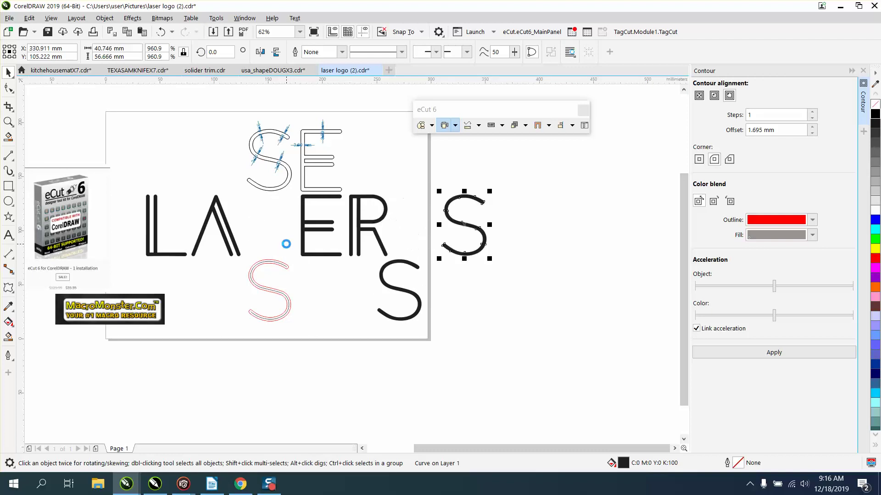
Move the contoured S into the LASER gap, fill it black, remove its outline
click(282, 262)
key(Up)
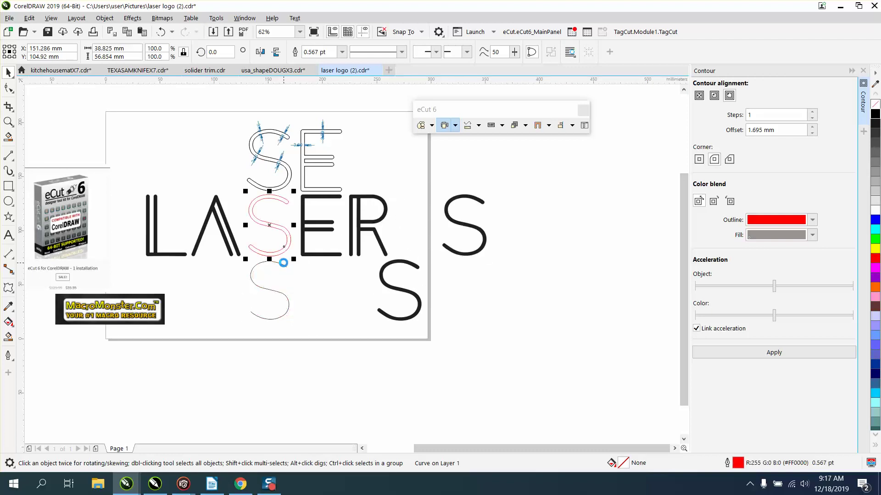
right_click(876, 119)
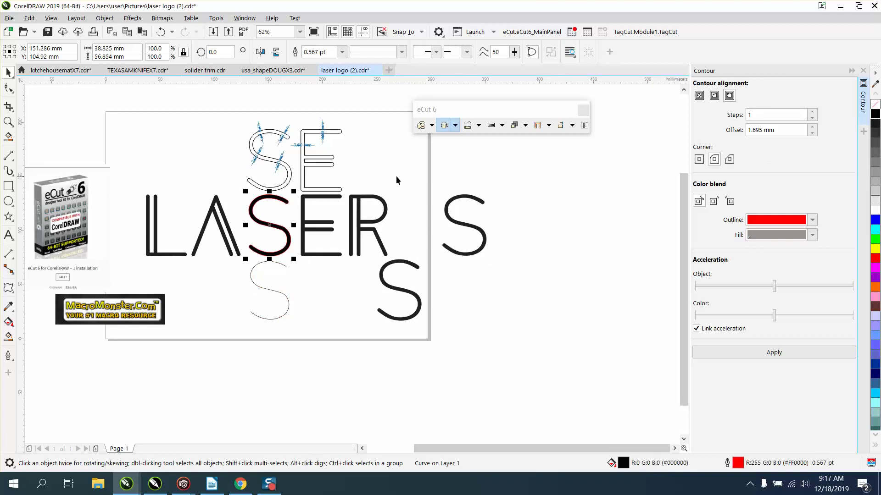
right_click(875, 103)
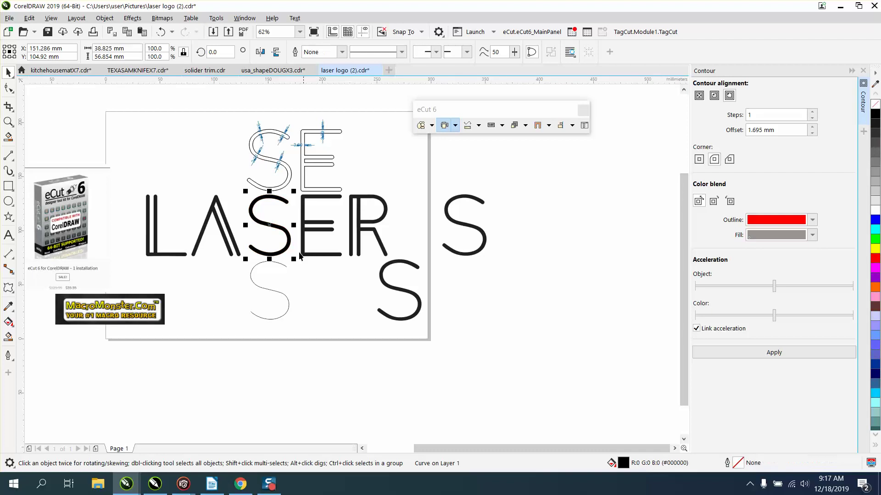
Zoom in on the new S and make it unfilled with a thin black outline
click(9, 122)
drag(188, 157, 389, 298)
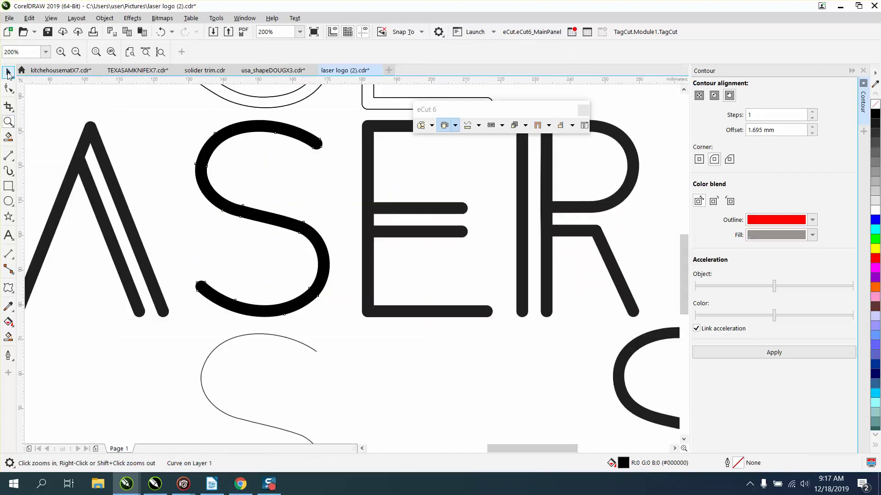
click(9, 73)
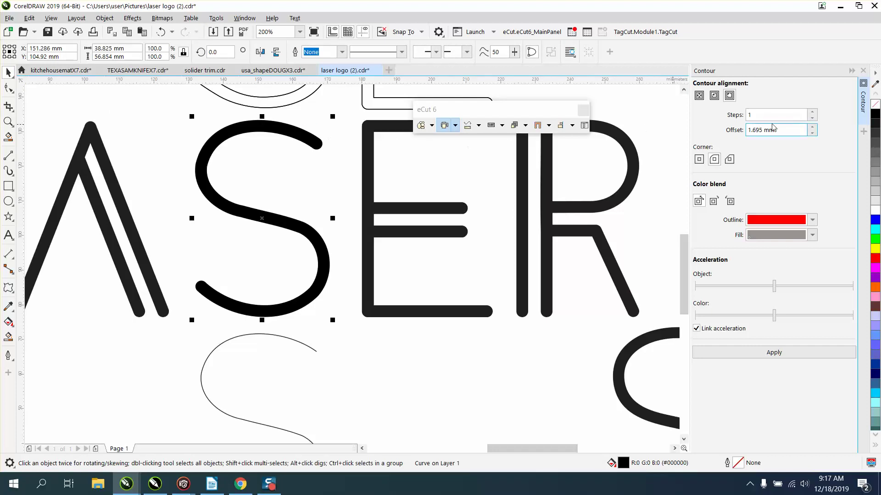
click(874, 103)
right_click(875, 114)
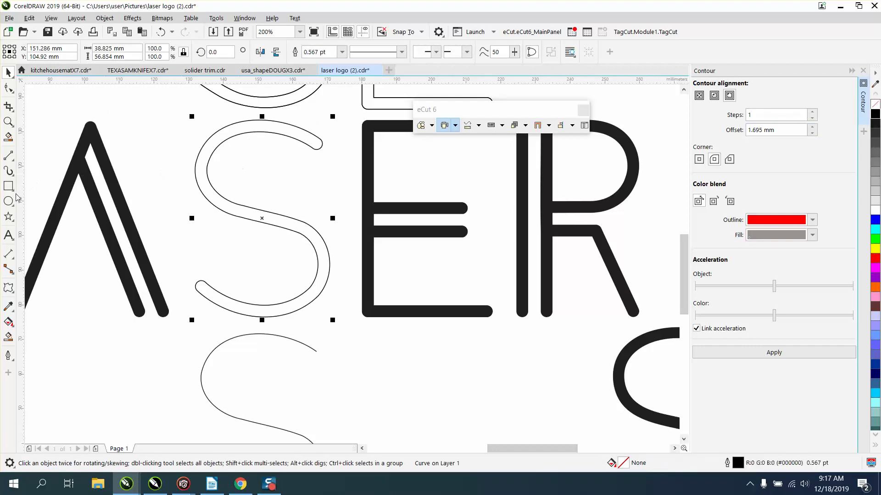
Try parallel dimensions on the S tail and middle, then delete them, including the 3.70 mm one
click(11, 256)
click(46, 253)
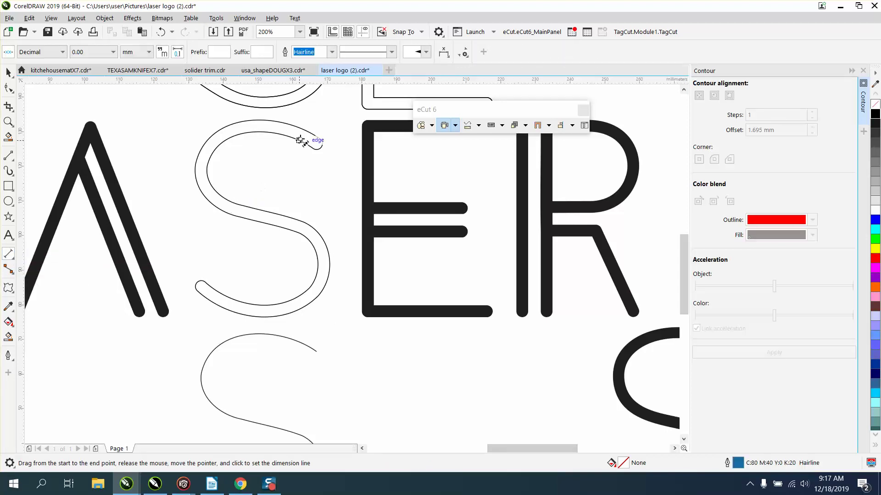
drag(300, 138, 311, 131)
click(329, 132)
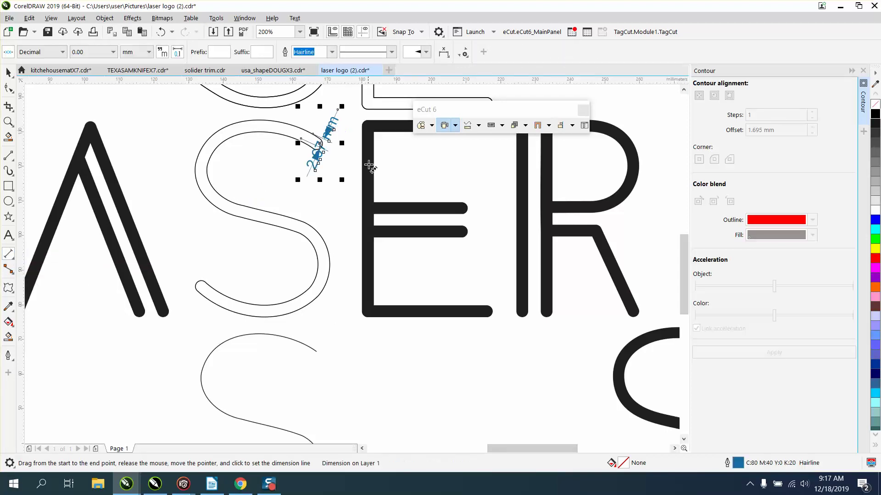
key(Delete)
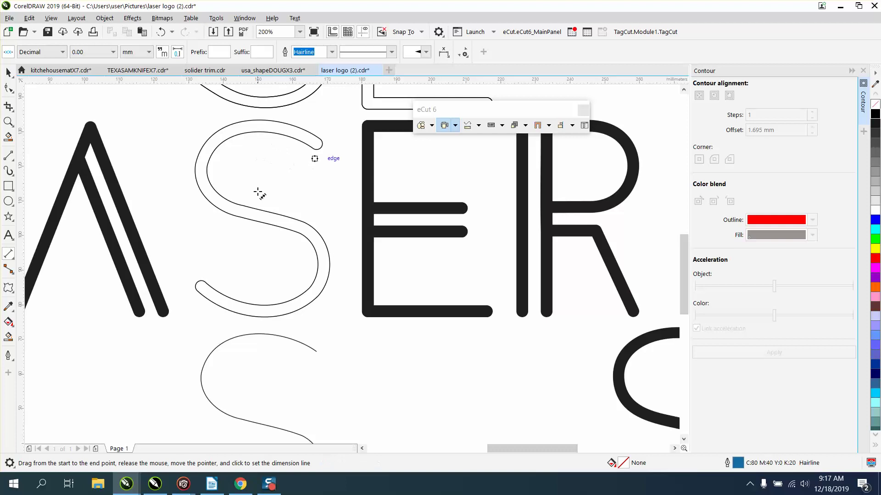
mouse_move(277, 211)
mouse_down()
mouse_move(272, 227)
mouse_move(265, 222)
mouse_up()
click(266, 222)
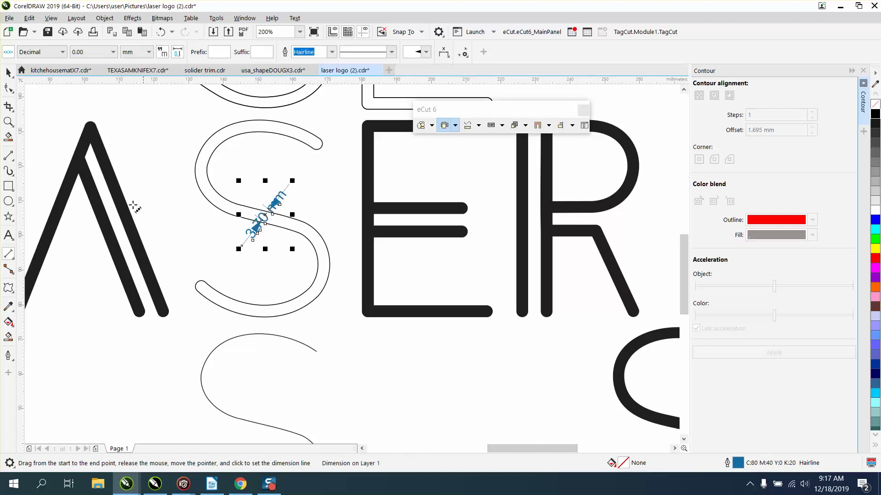
key(Delete)
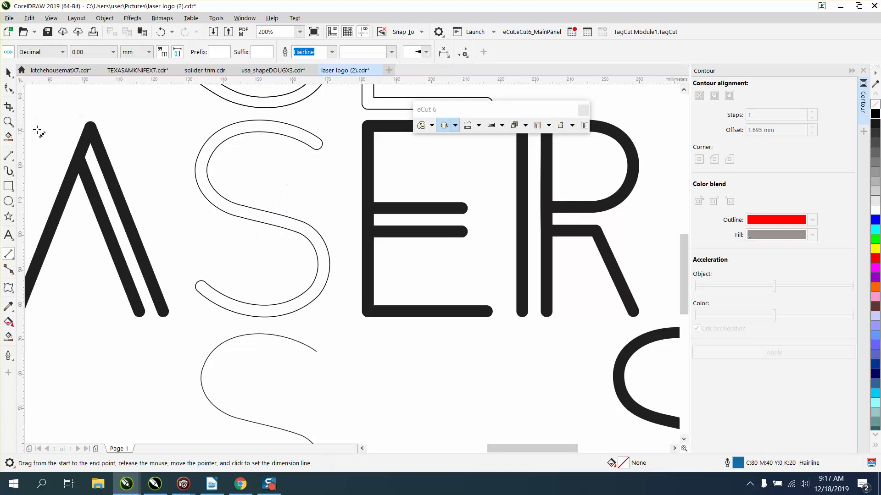
Zoom closer and measure the middle stroke width at 3.40 mm
click(8, 121)
drag(181, 177, 356, 254)
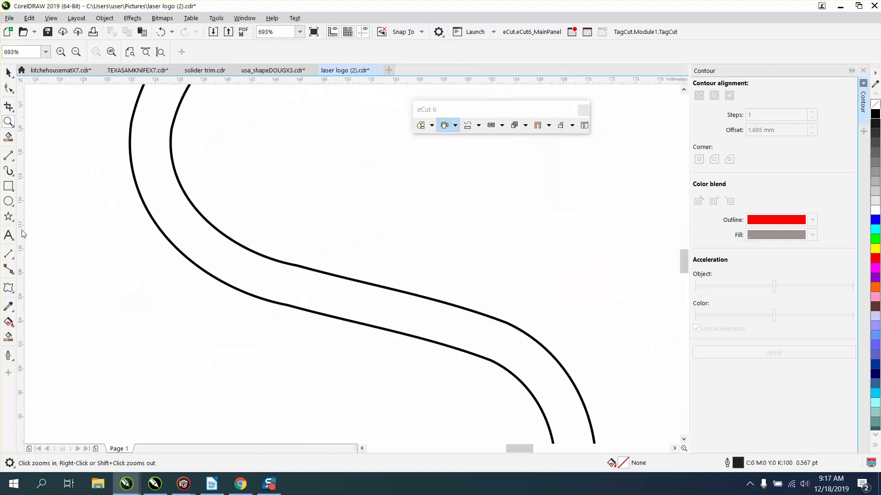
click(12, 257)
click(36, 255)
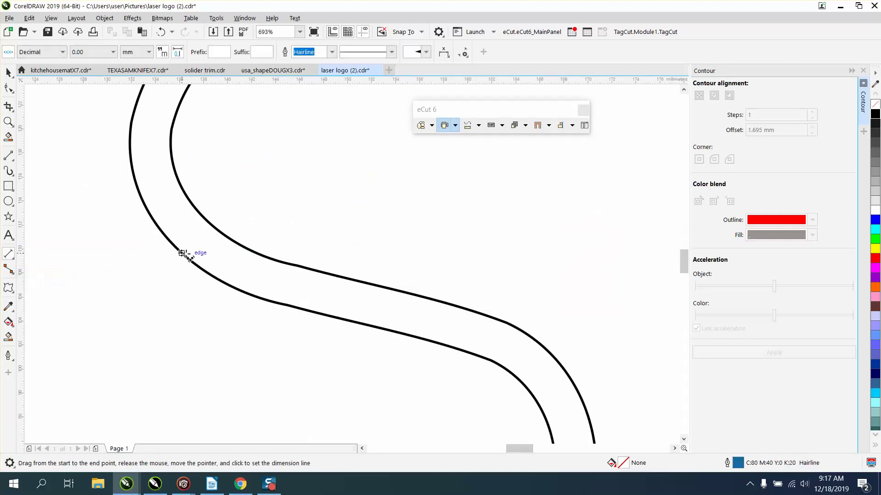
drag(360, 282, 350, 321)
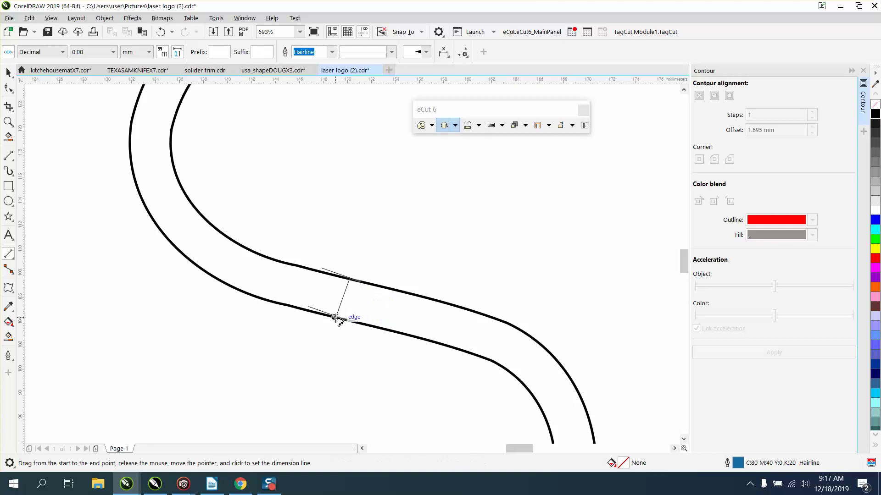
click(346, 320)
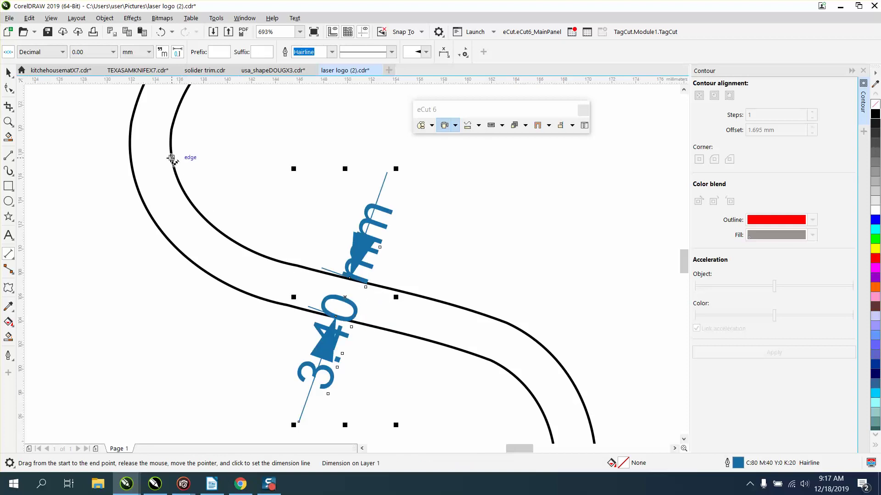
Measure the upper, lower and top curves at 3.40, 3.39 and 3.39 mm
drag(170, 160, 133, 166)
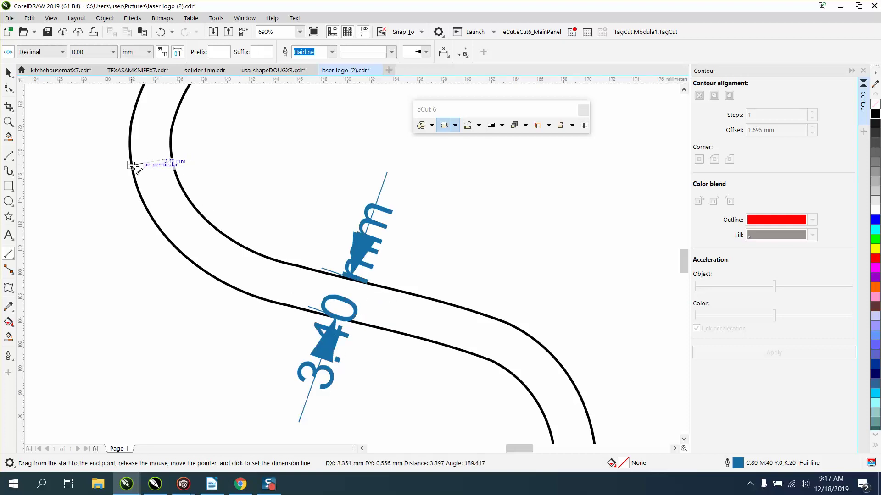
click(116, 185)
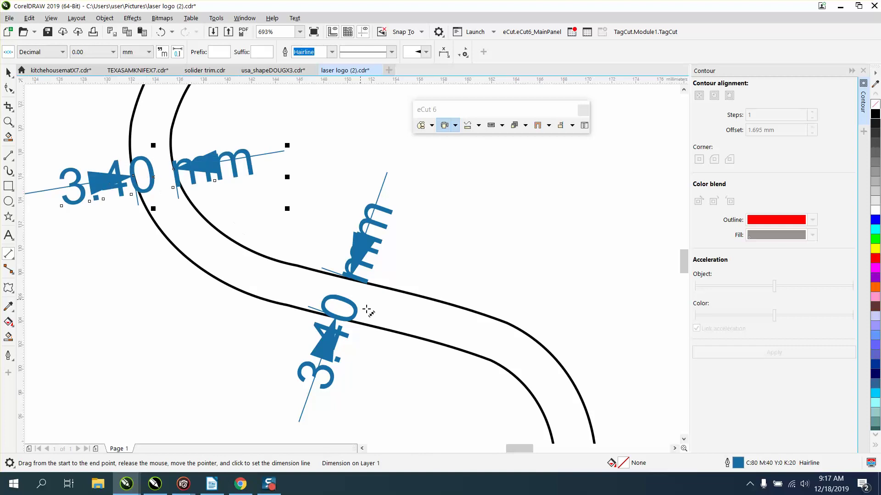
drag(562, 369, 530, 391)
click(530, 391)
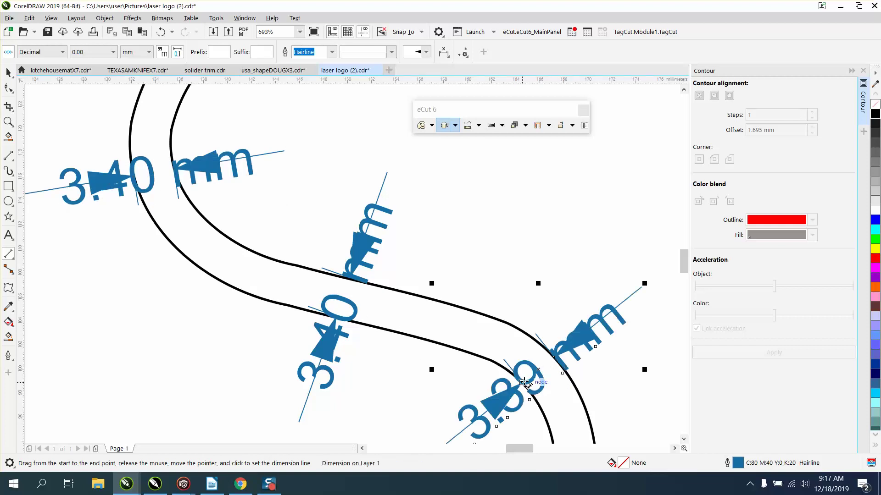
scroll(488, 333, down, 2)
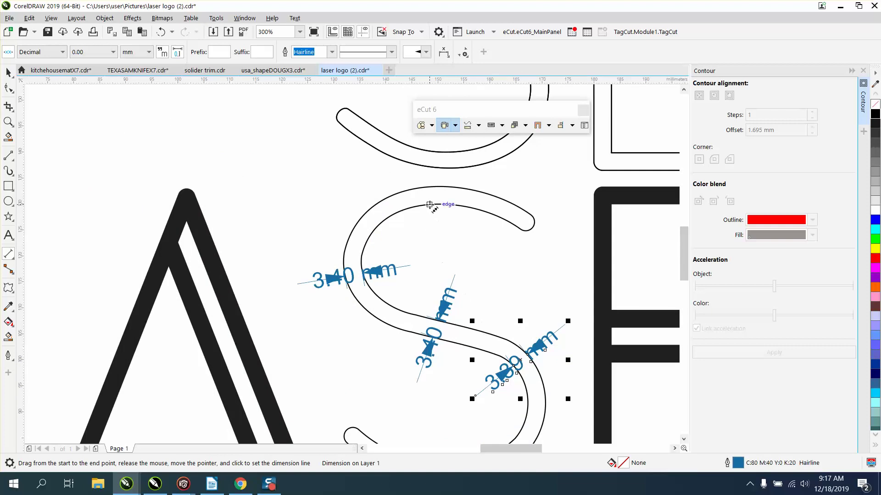
drag(430, 205, 428, 188)
click(406, 191)
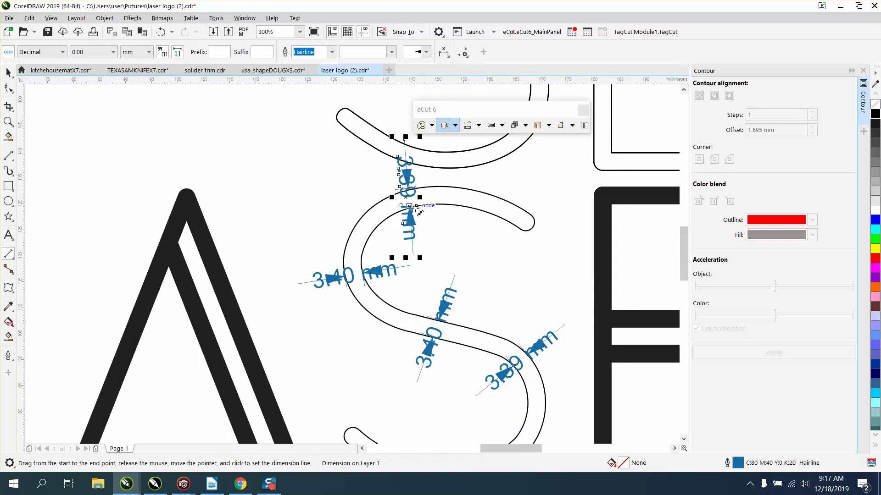
click(9, 72)
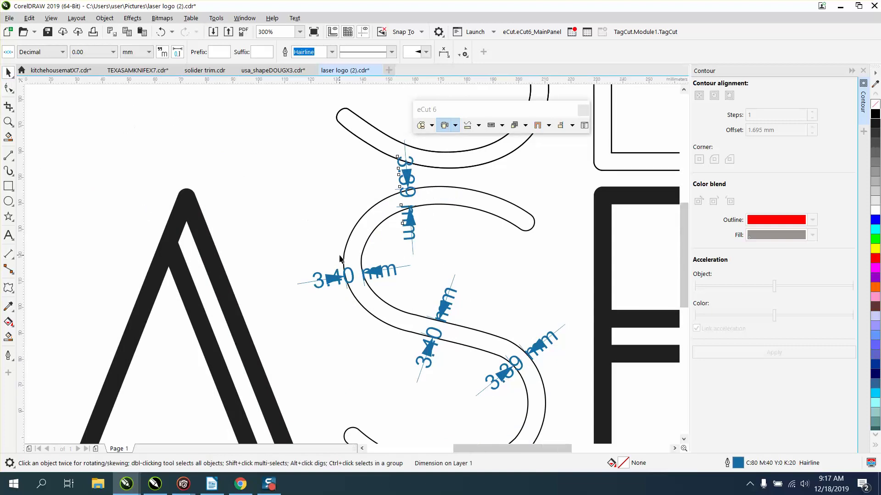
scroll(365, 227, down, 1)
Delete all the 3.40 mm and 3.39 mm dimension labels on the middle S
click(375, 226)
click(337, 267)
key(Delete)
click(393, 282)
key(Delete)
click(438, 300)
key(Delete)
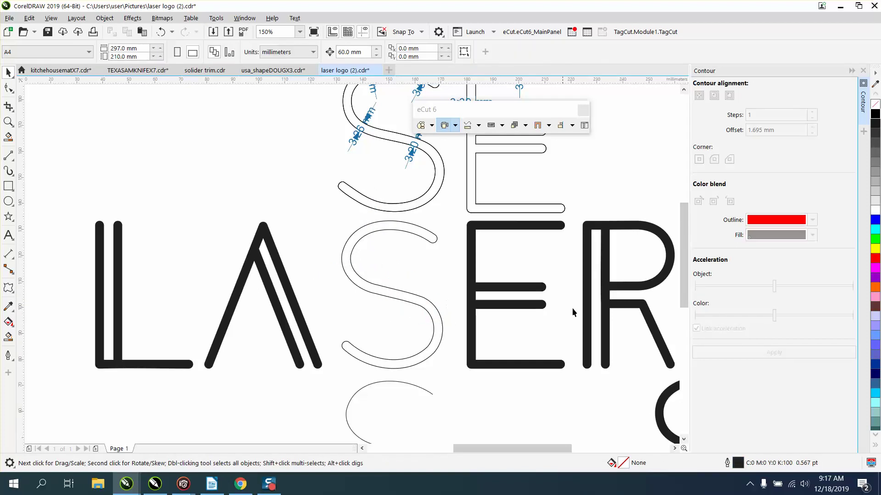
Fill the S solid black with no outline and delete the stray curve below it
click(438, 337)
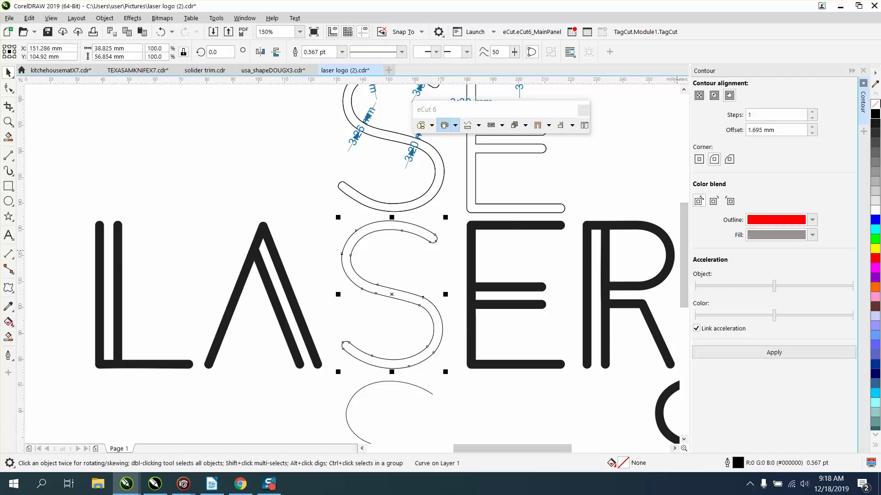
click(876, 114)
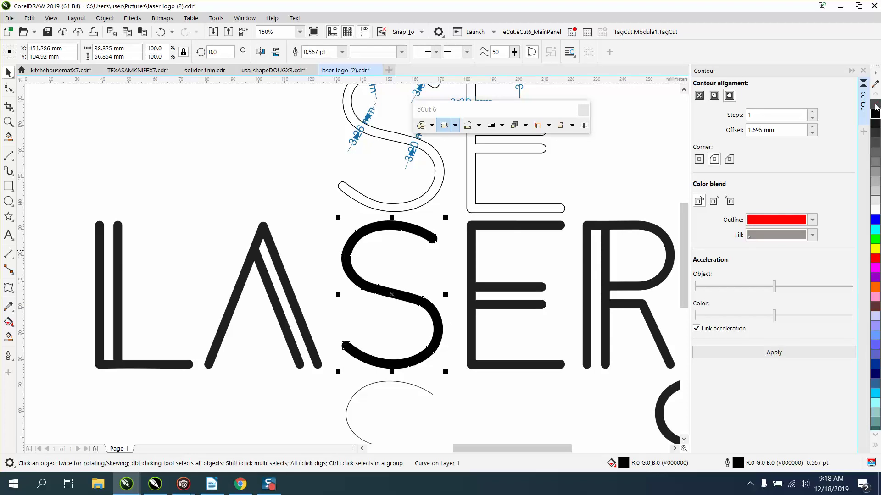
right_click(876, 105)
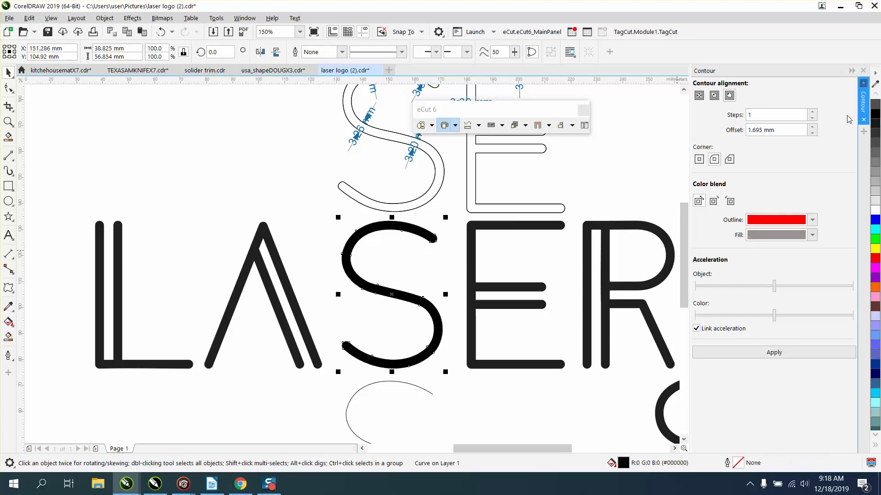
click(407, 384)
key(Delete)
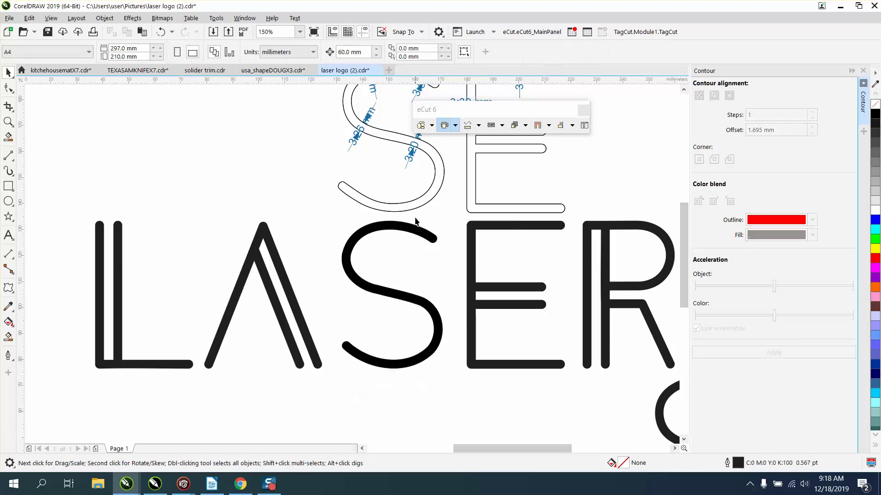
scroll(378, 220, down, 2)
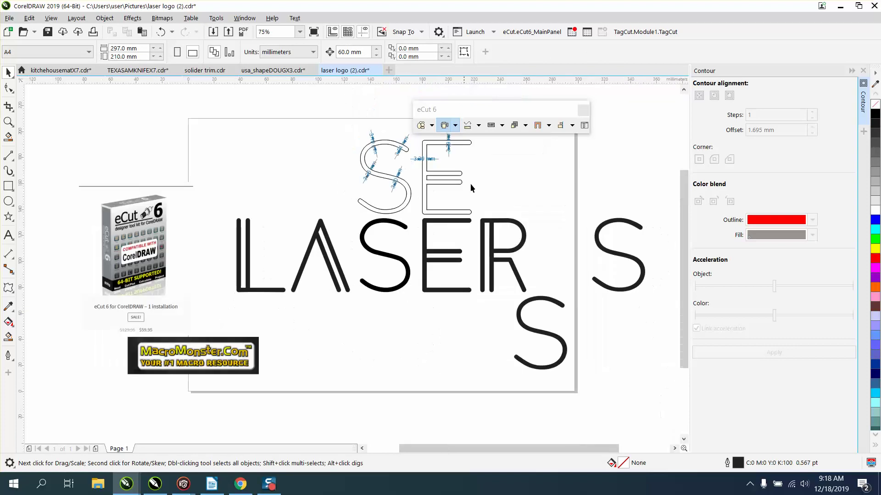
click(583, 110)
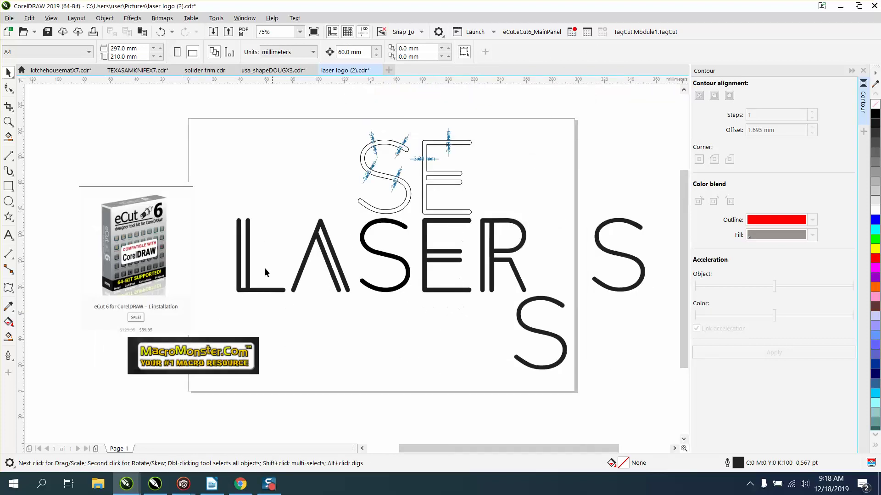
click(9, 121)
drag(229, 208, 575, 310)
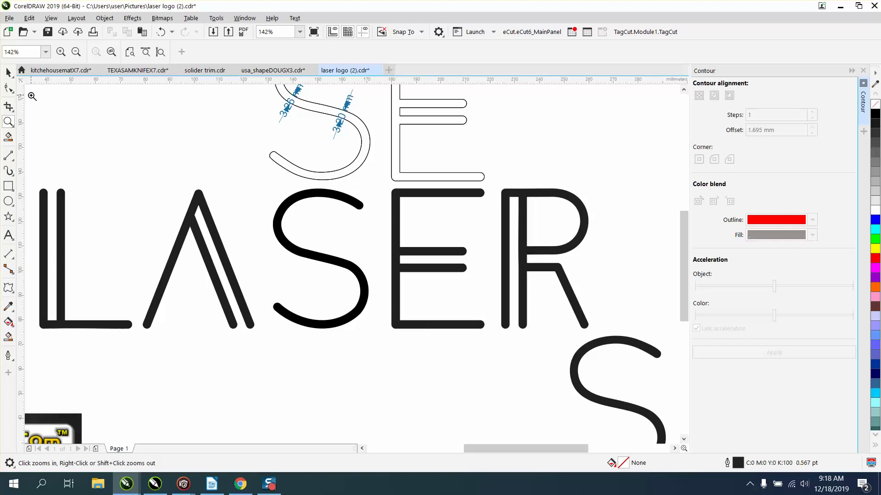
click(8, 72)
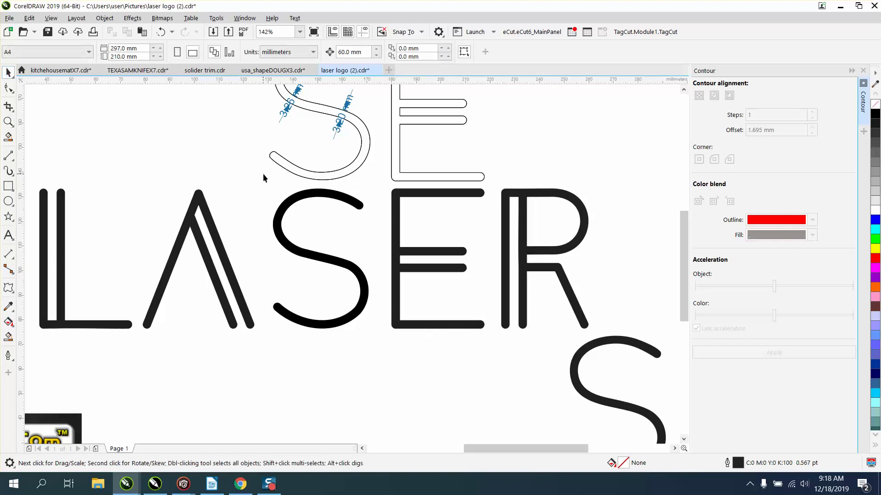
click(9, 121)
drag(303, 235, 412, 304)
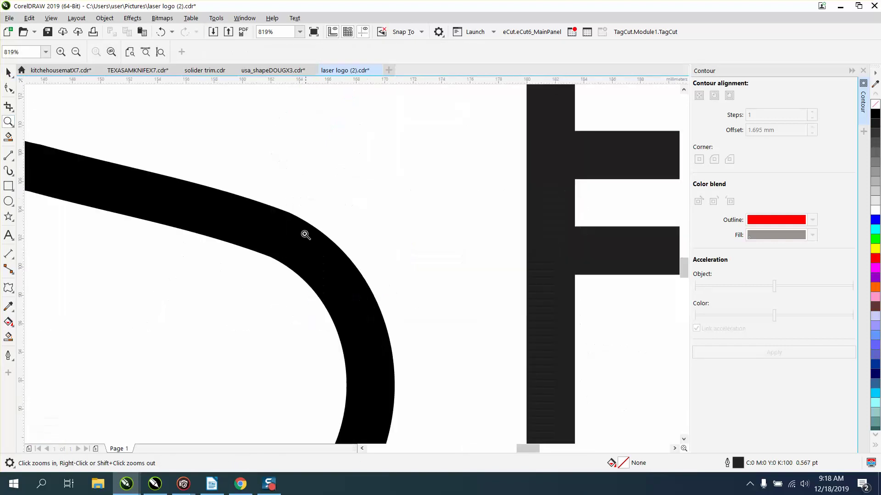
right_click(281, 222)
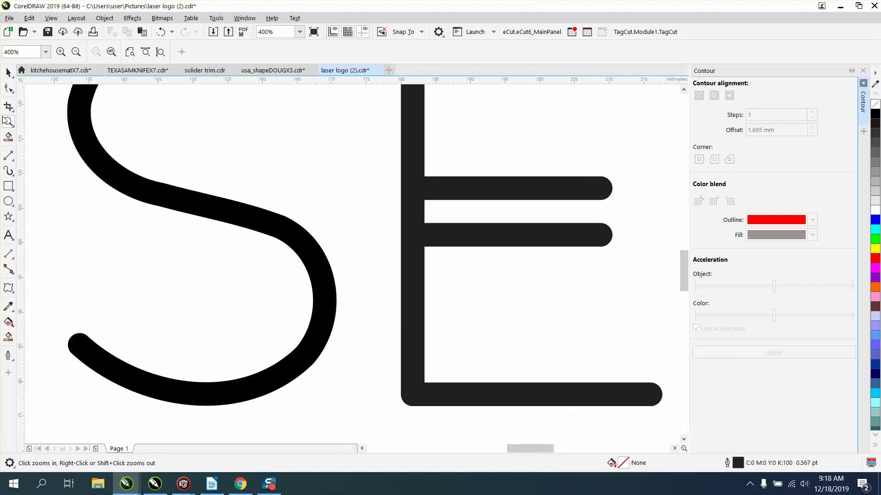
Make the middle S unfilled with a thin black outline
key(space)
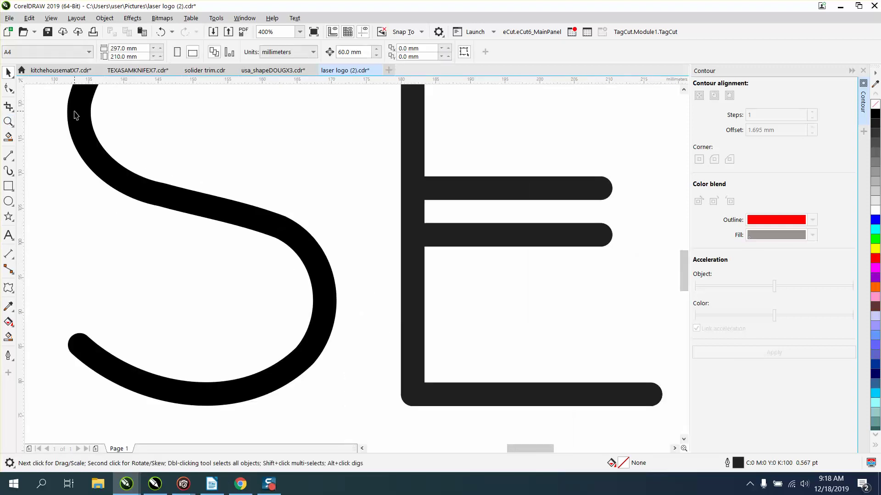
click(87, 119)
click(875, 103)
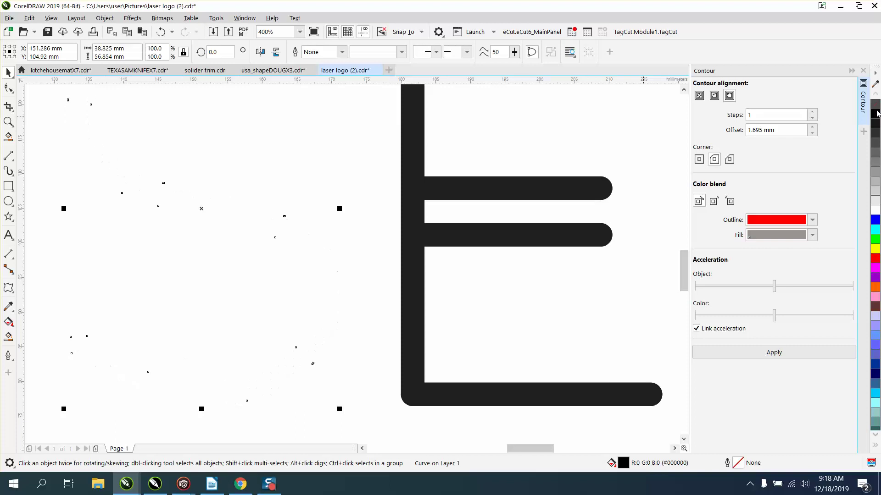
right_click(876, 113)
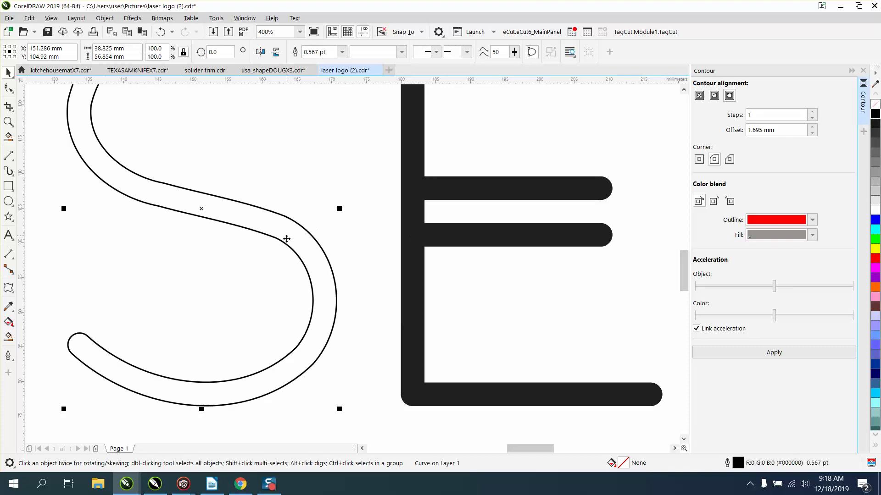
Zoom into the S's upper-right bend and delete a redundant node, leaving 22 nodes
click(9, 122)
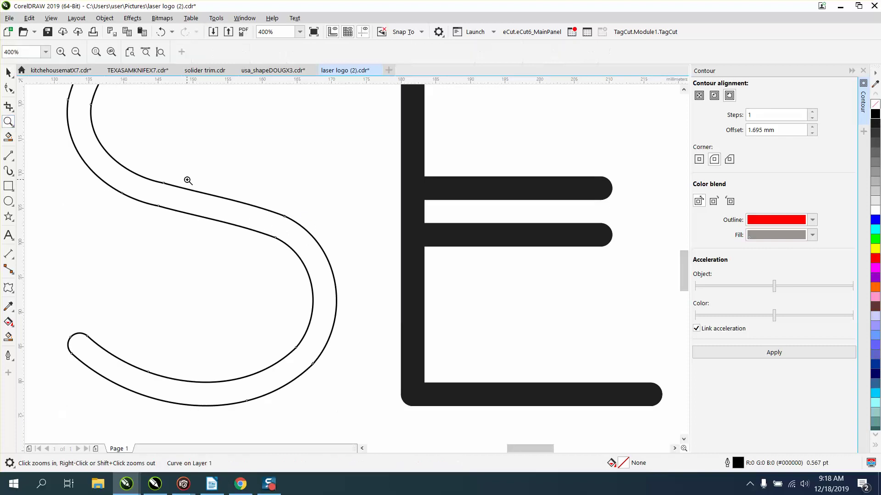
drag(193, 185, 423, 301)
drag(275, 188, 358, 226)
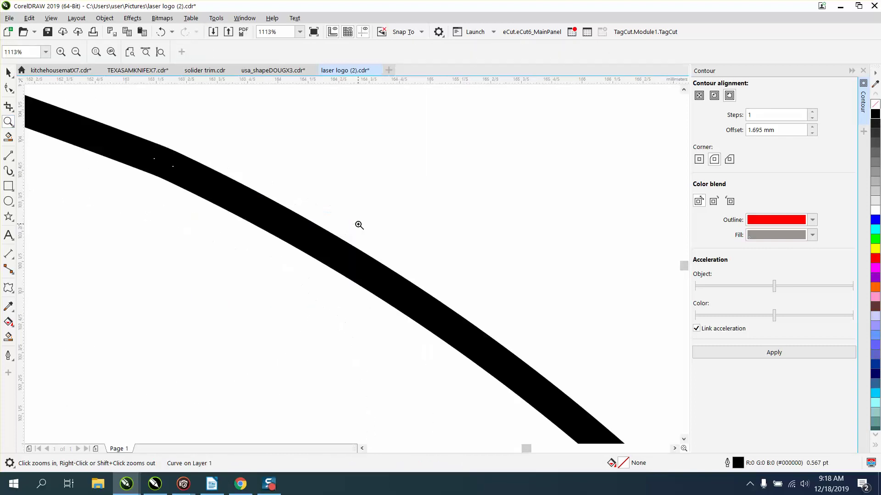
right_click(359, 225)
click(9, 87)
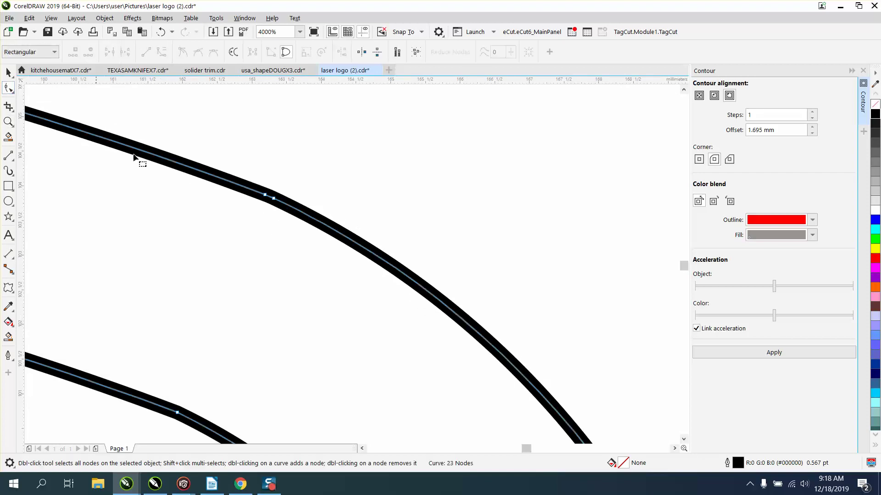
click(273, 197)
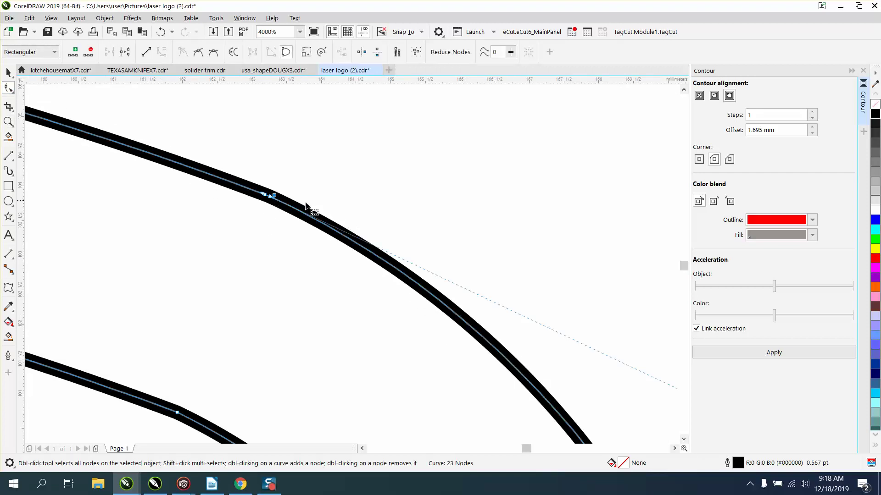
key(Delete)
scroll(321, 207, down, 2)
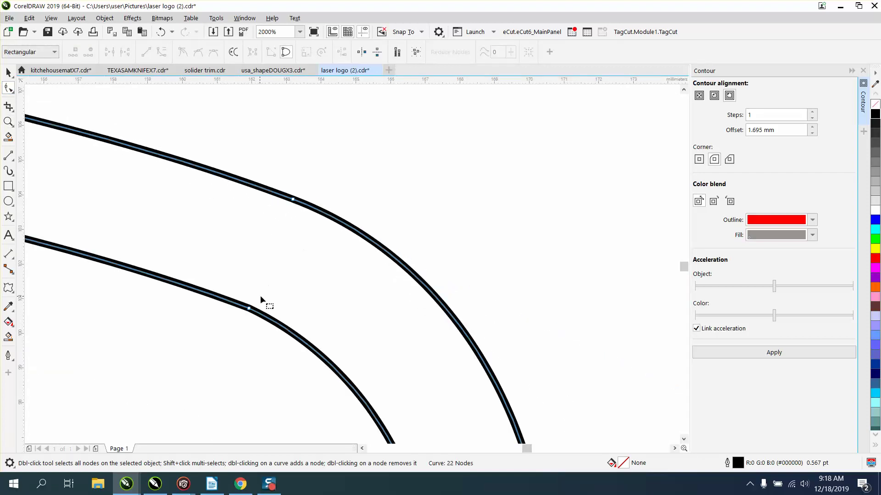
scroll(262, 293, down, 2)
scroll(373, 301, down, 3)
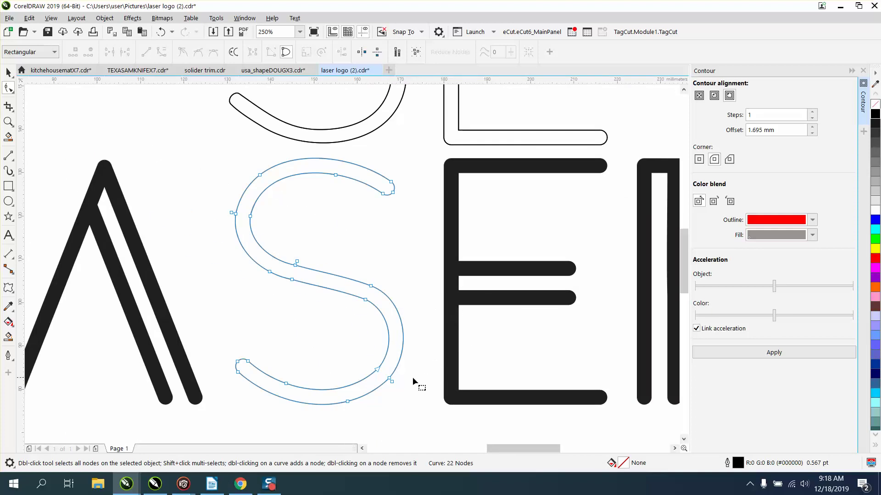
Delete three more extra nodes from the S, bringing it down to 19 nodes
click(393, 384)
key(Delete)
double_click(231, 212)
click(297, 263)
key(Delete)
Fill the smoothed S solid black with no outline
click(875, 114)
right_click(875, 104)
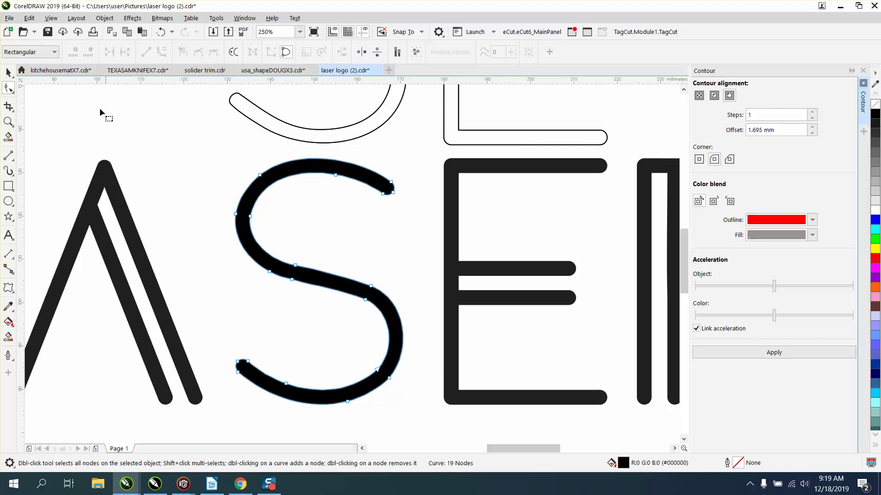
click(9, 72)
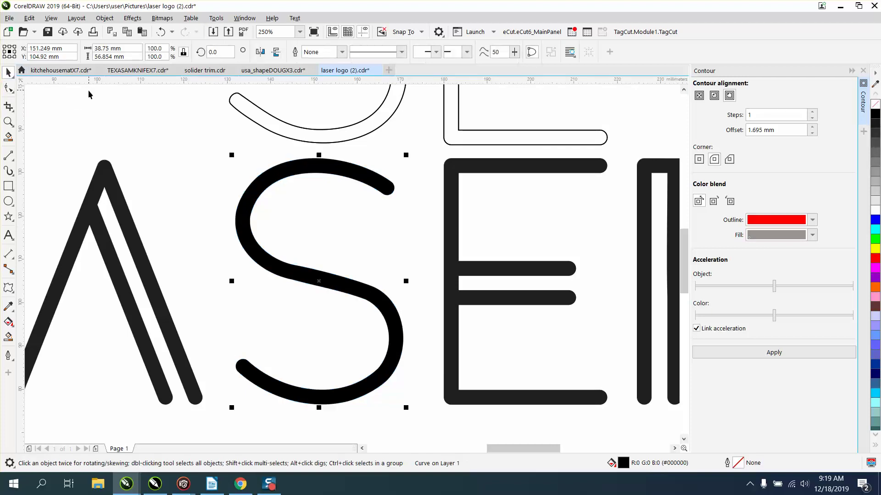
scroll(281, 238, down, 1)
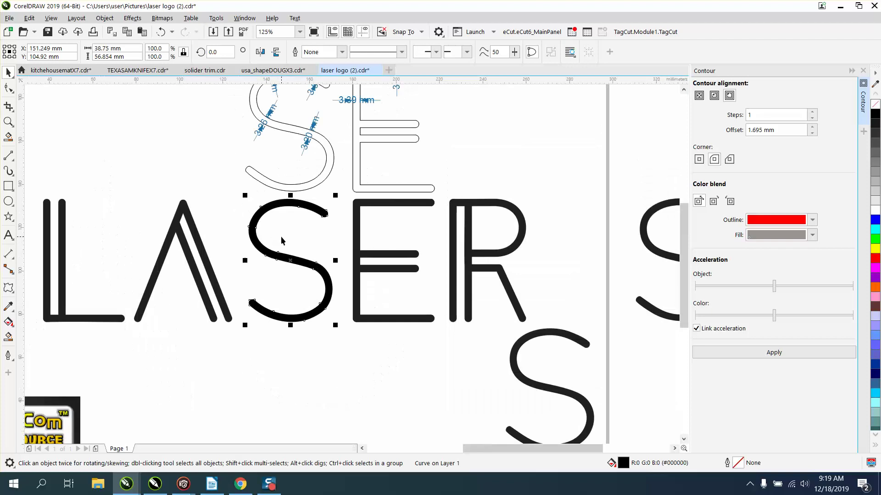
scroll(282, 236, down, 1)
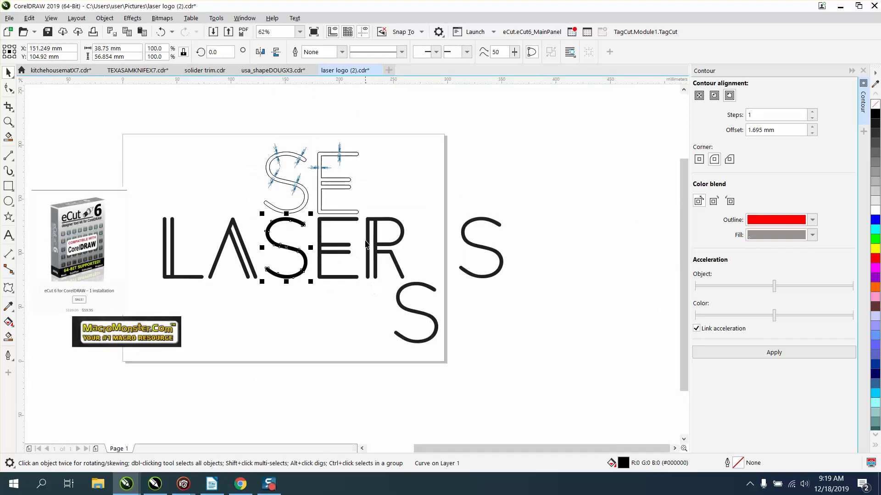